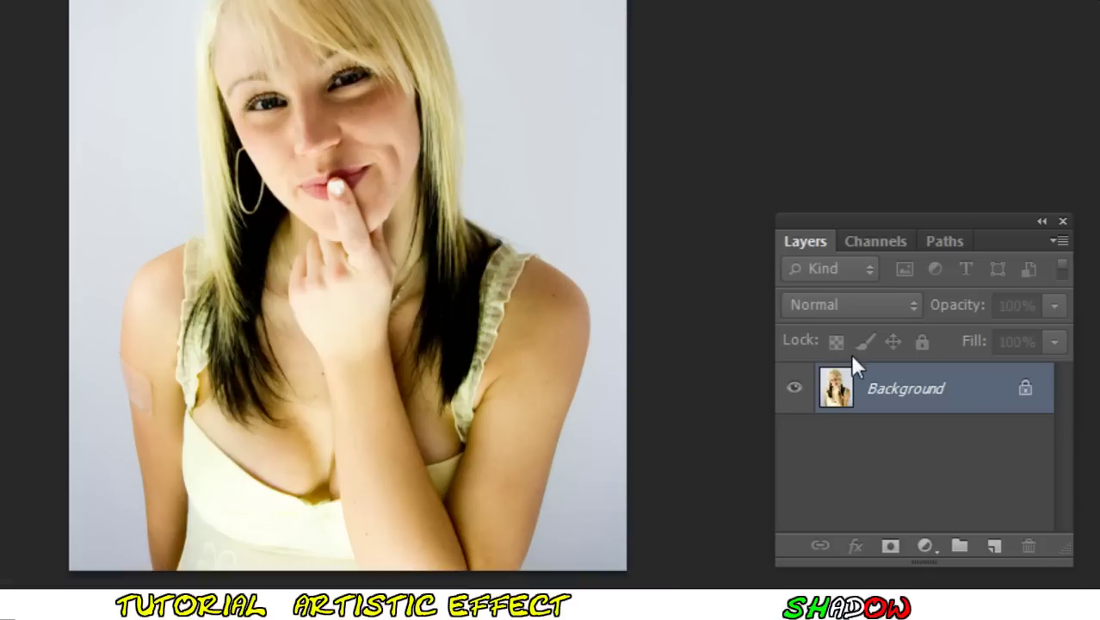
# - Convert the locked Background layer into an editable layer named Layer 0
pyautogui.doubleClick(964, 394)
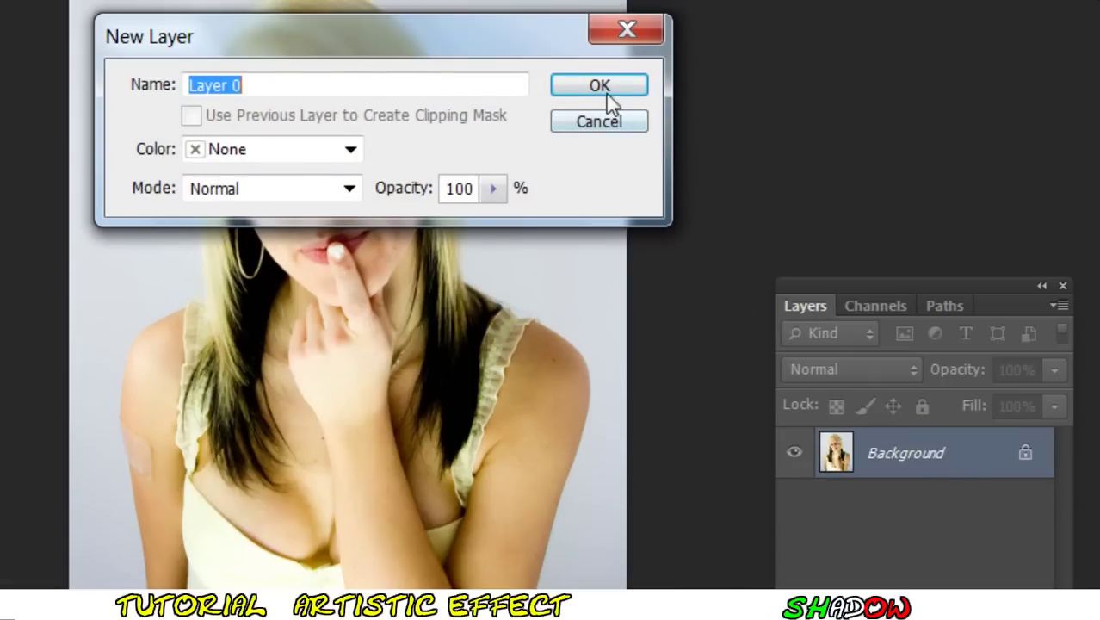
pyautogui.click(603, 86)
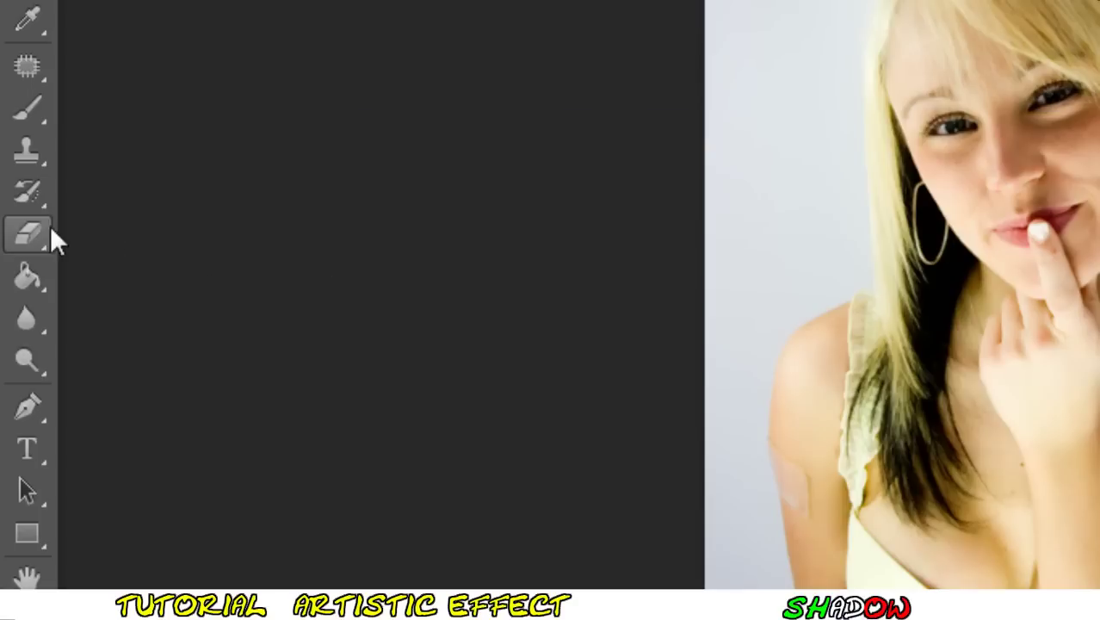
# - Erase the pale backdrop and edge halo around the girl, using a smaller brush for the edges
pyautogui.rightClick(54, 233)
pyautogui.click(124, 227)
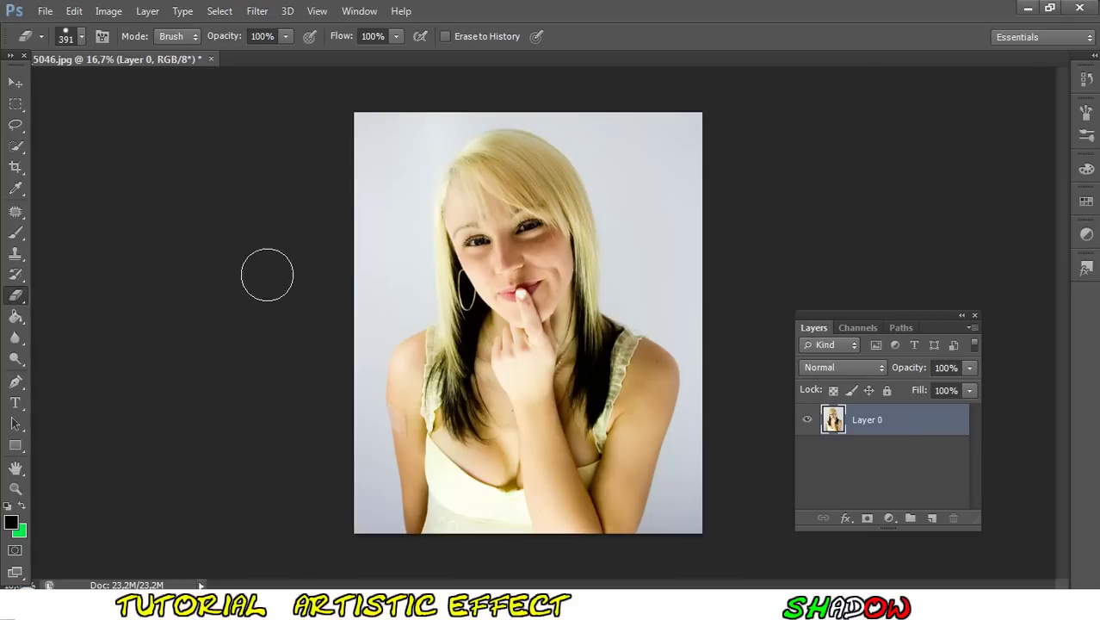
pyautogui.moveTo(273, 69); pyautogui.dragTo(301, 568)
pyautogui.moveTo(404, 12); pyautogui.dragTo(749, 534)
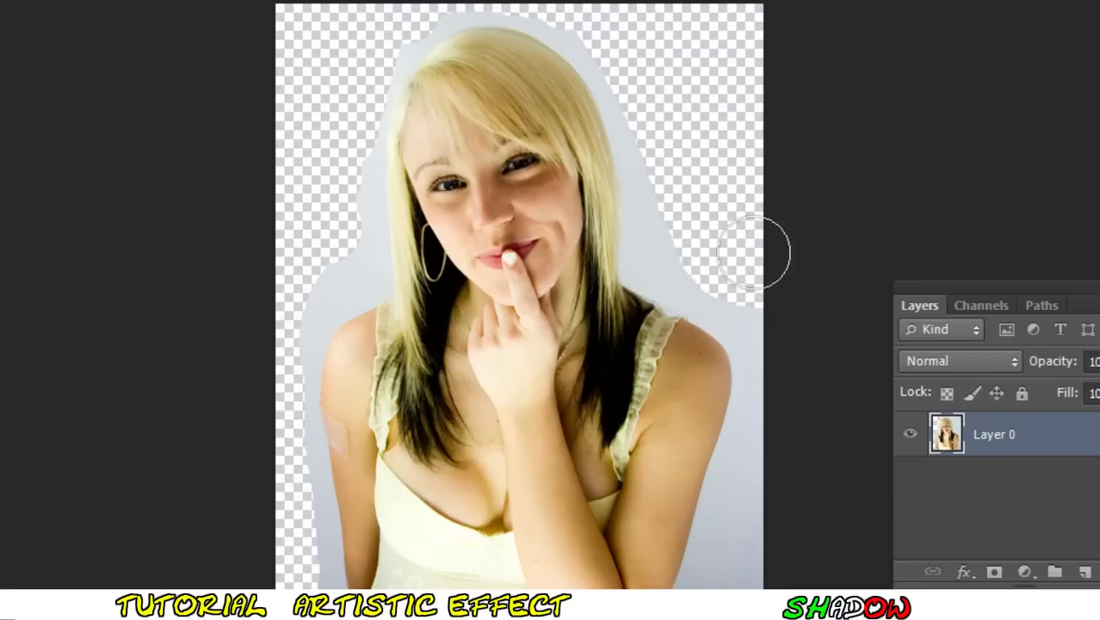
pyautogui.rightClick(652, 272)
pyautogui.press('Escape')
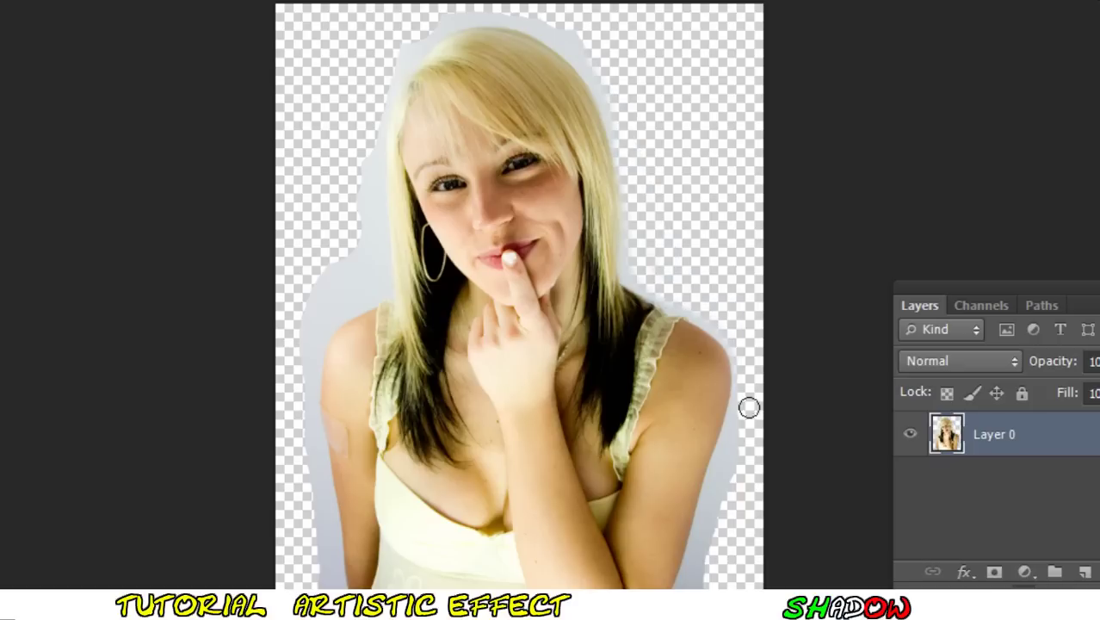
pyautogui.moveTo(628, 142); pyautogui.dragTo(714, 585)
pyautogui.moveTo(302, 497)
pyautogui.mouseDown()
pyautogui.moveTo(315, 322)
pyautogui.moveTo(349, 238)
pyautogui.mouseUp()
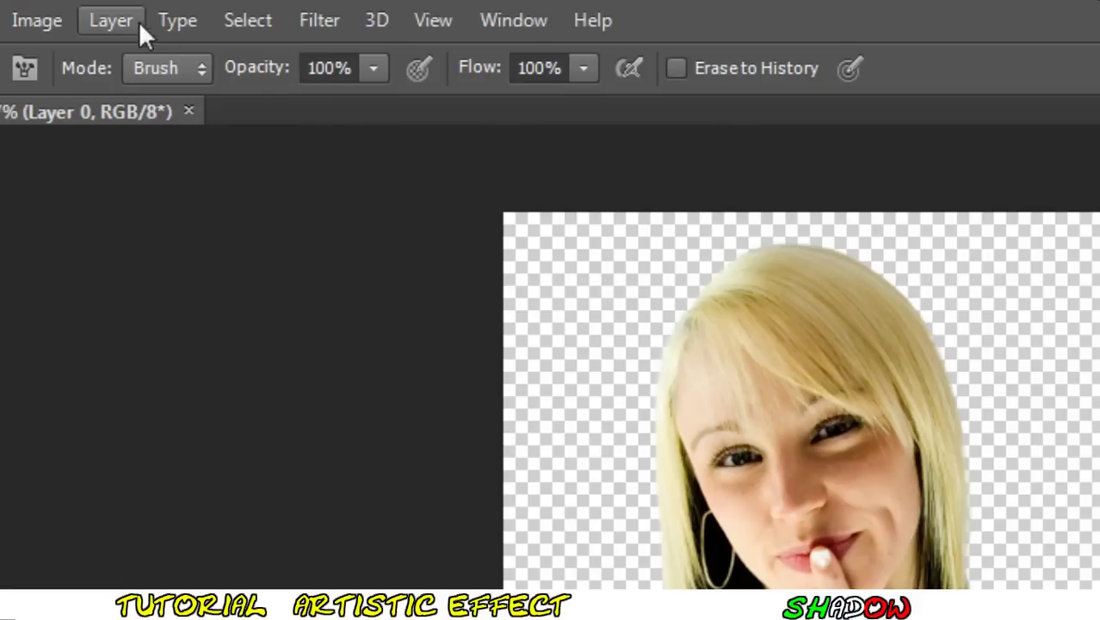
# - Create a new Layer 1 and move it below Layer 0
pyautogui.click(117, 19)
pyautogui.moveTo(206, 57)
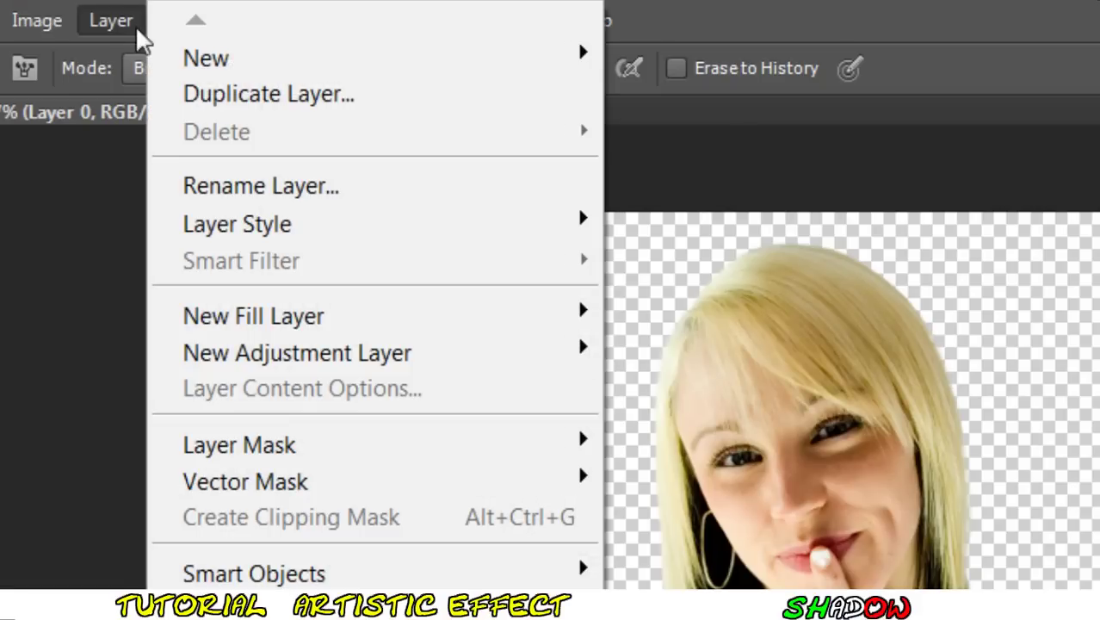
pyautogui.click(720, 56)
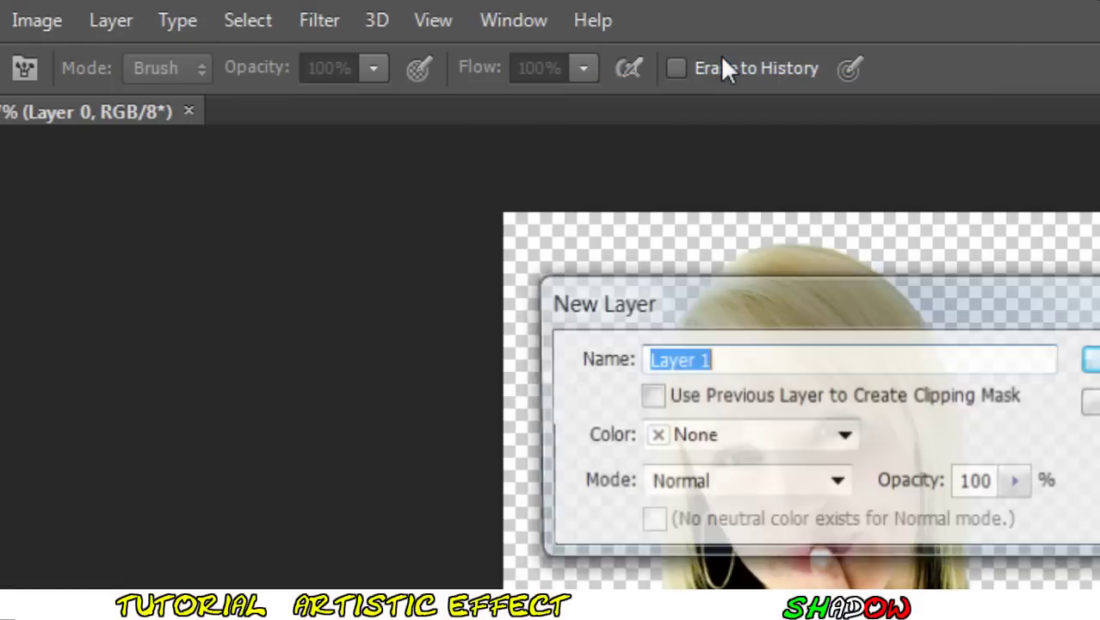
pyautogui.click(796, 290)
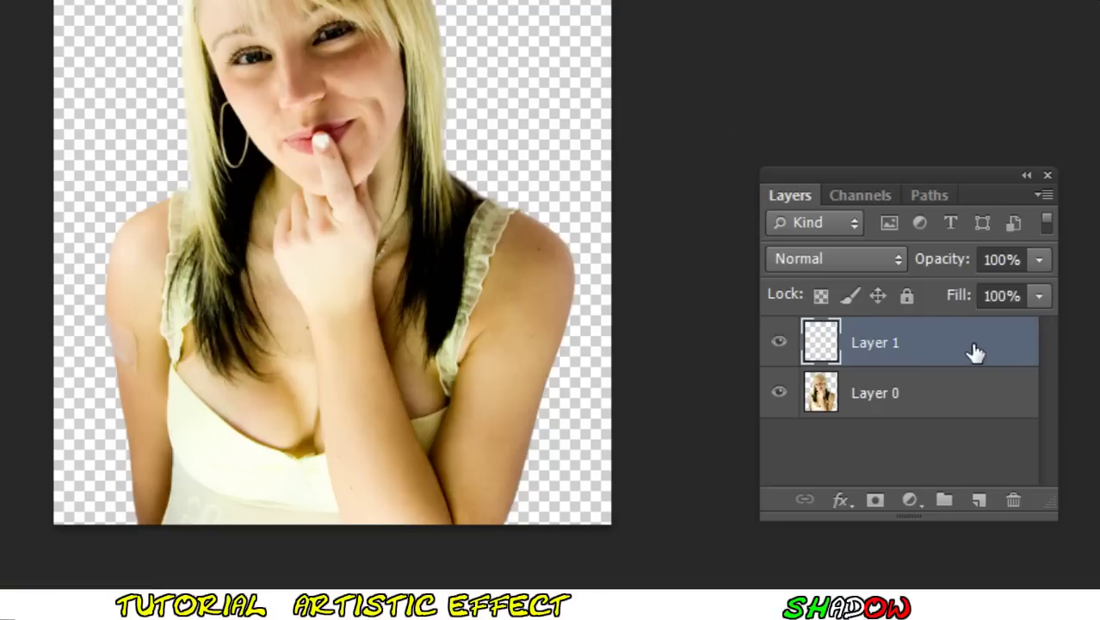
pyautogui.moveTo(975, 352); pyautogui.dragTo(950, 438)
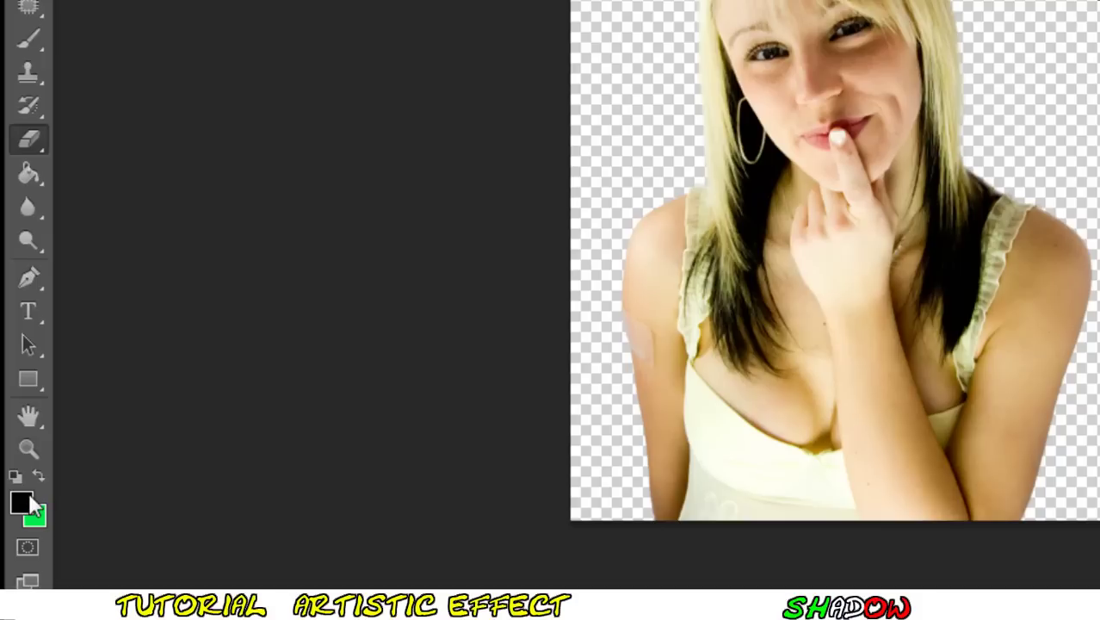
# - Fill Layer 1 with a bright blue foreground colour
pyautogui.click(28, 497)
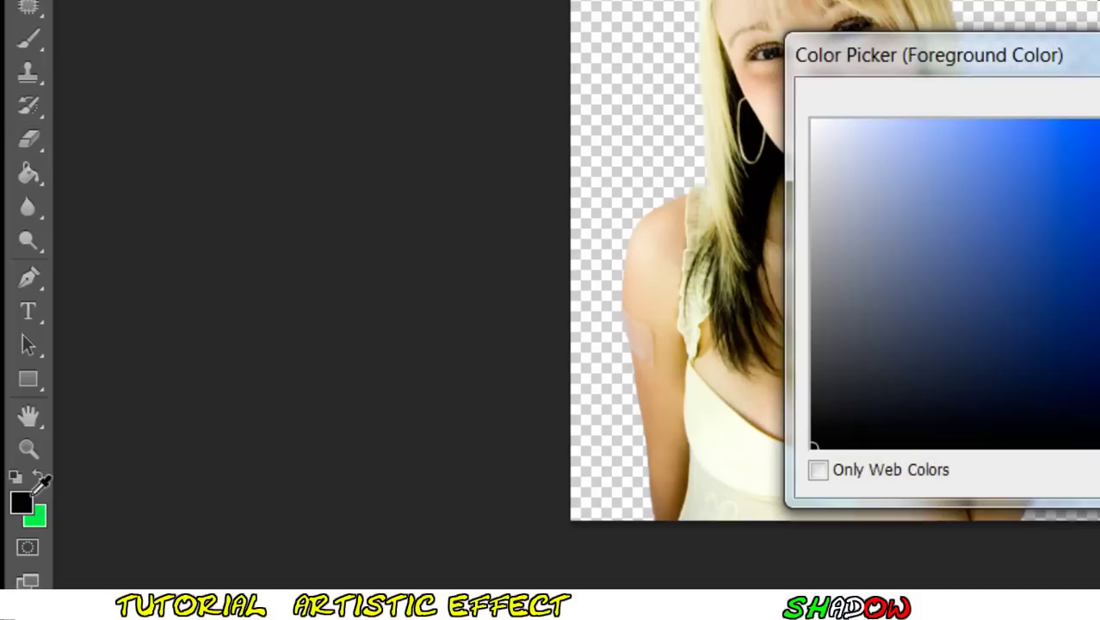
pyautogui.click(690, 180)
pyautogui.moveTo(691, 180); pyautogui.dragTo(695, 168)
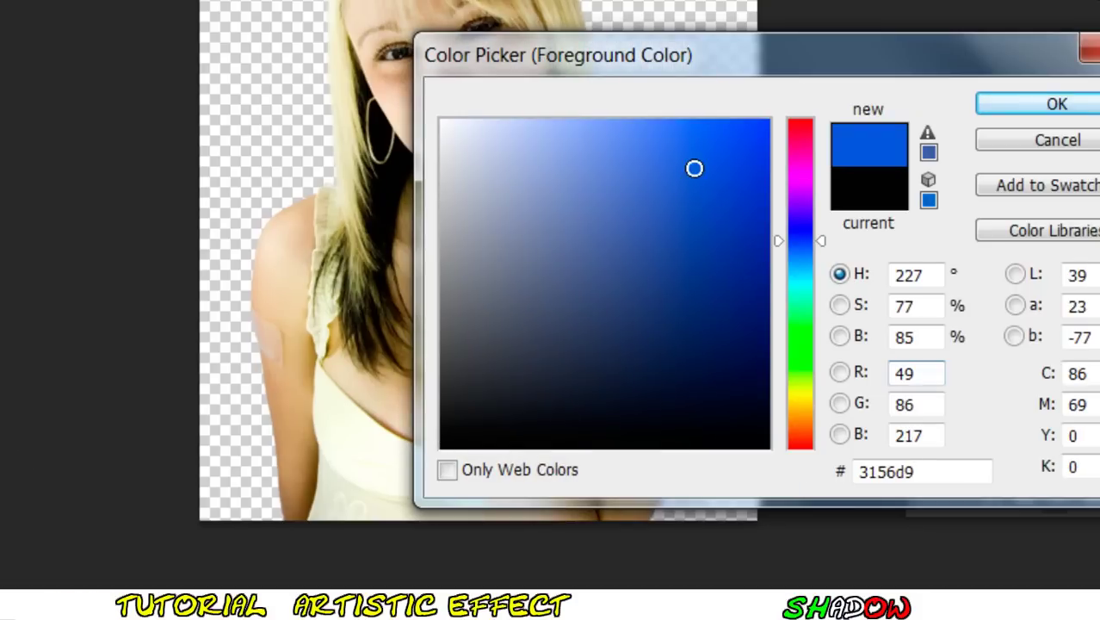
pyautogui.click(795, 250)
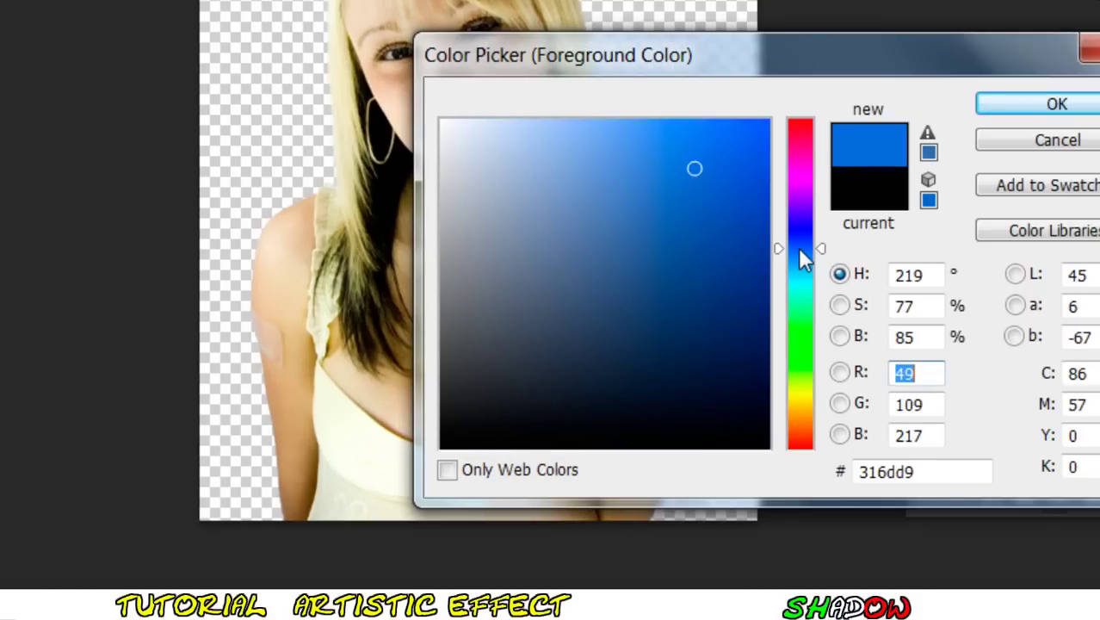
pyautogui.click(998, 104)
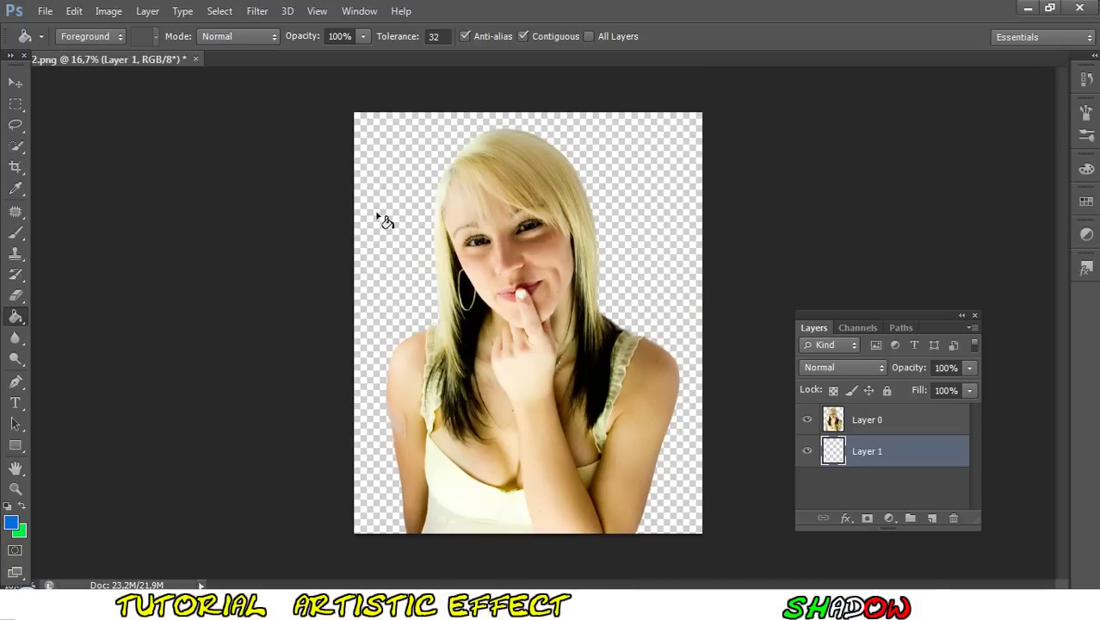
pyautogui.click(386, 212)
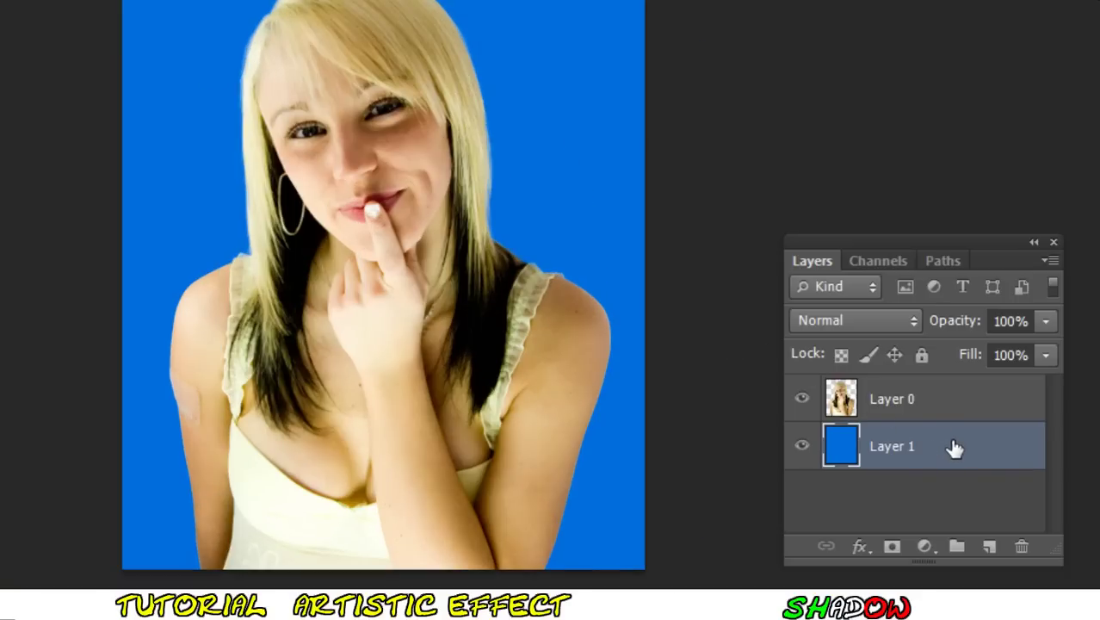
# - Give Layer 1 a grainy noise Pattern Overlay in Overlay blend mode at 443% scale
pyautogui.doubleClick(952, 444)
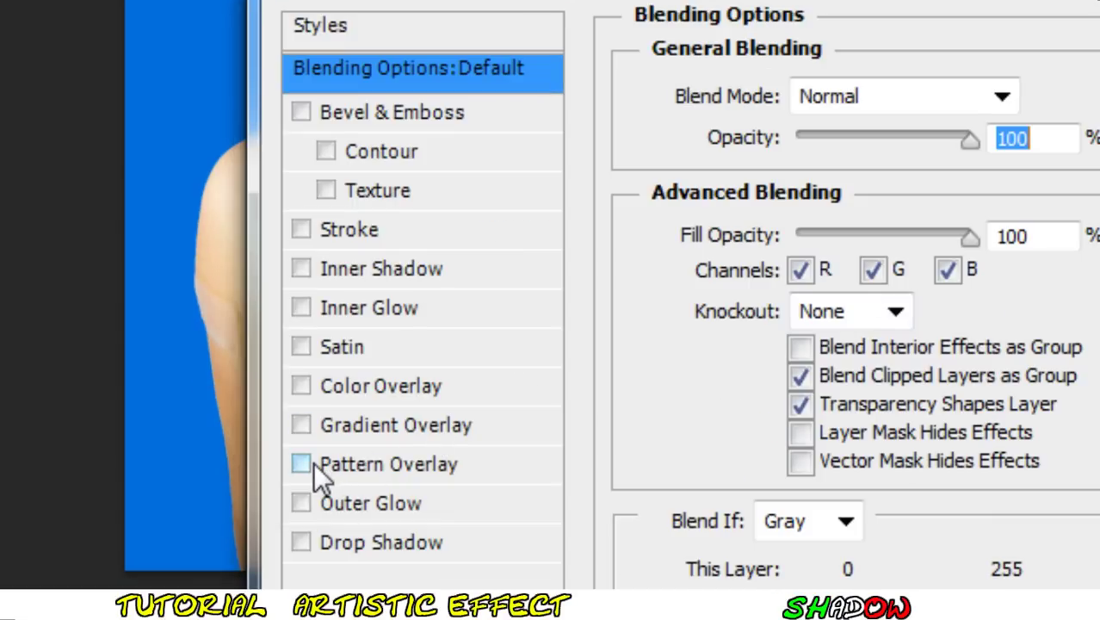
pyautogui.click(312, 462)
pyautogui.click(375, 464)
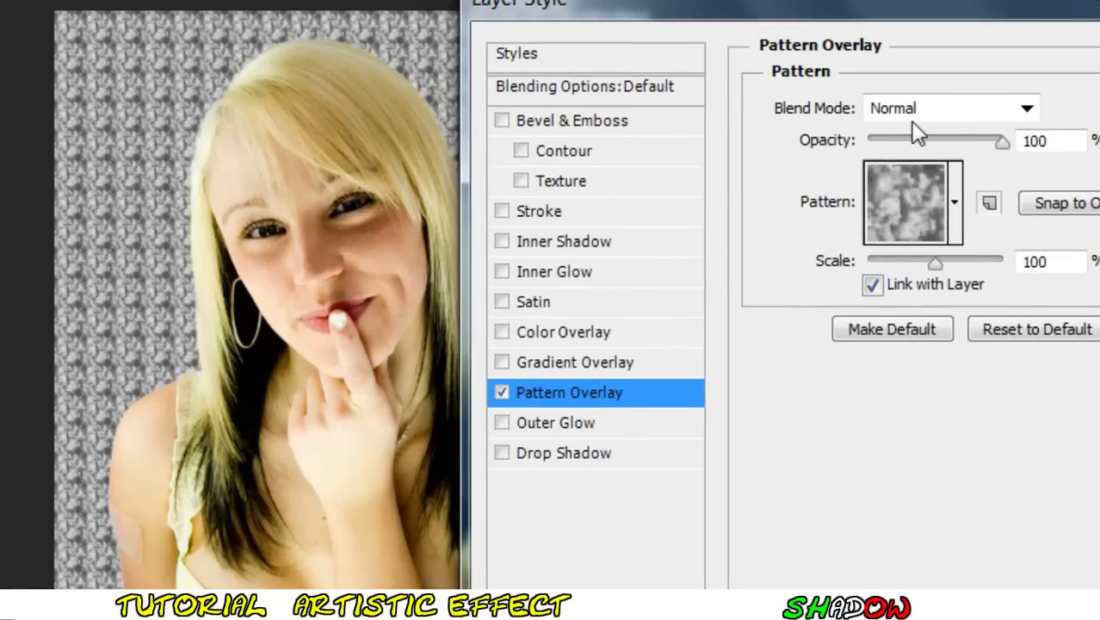
pyautogui.click(918, 110)
pyautogui.click(918, 247)
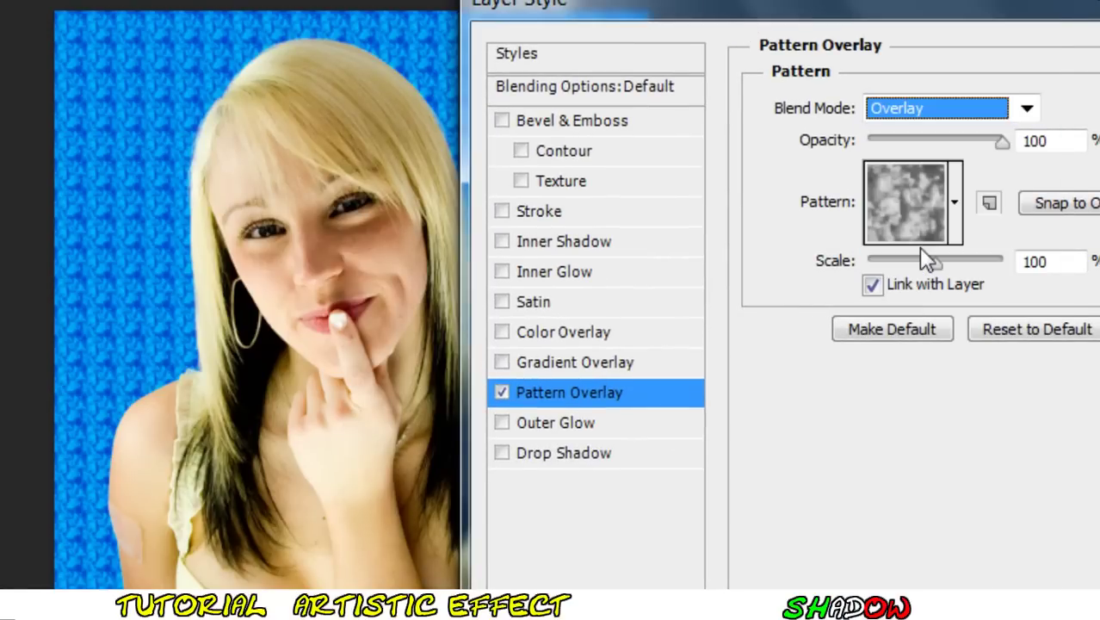
pyautogui.moveTo(941, 268)
pyautogui.mouseDown()
pyautogui.moveTo(960, 269)
pyautogui.moveTo(947, 267)
pyautogui.mouseUp()
pyautogui.click(908, 213)
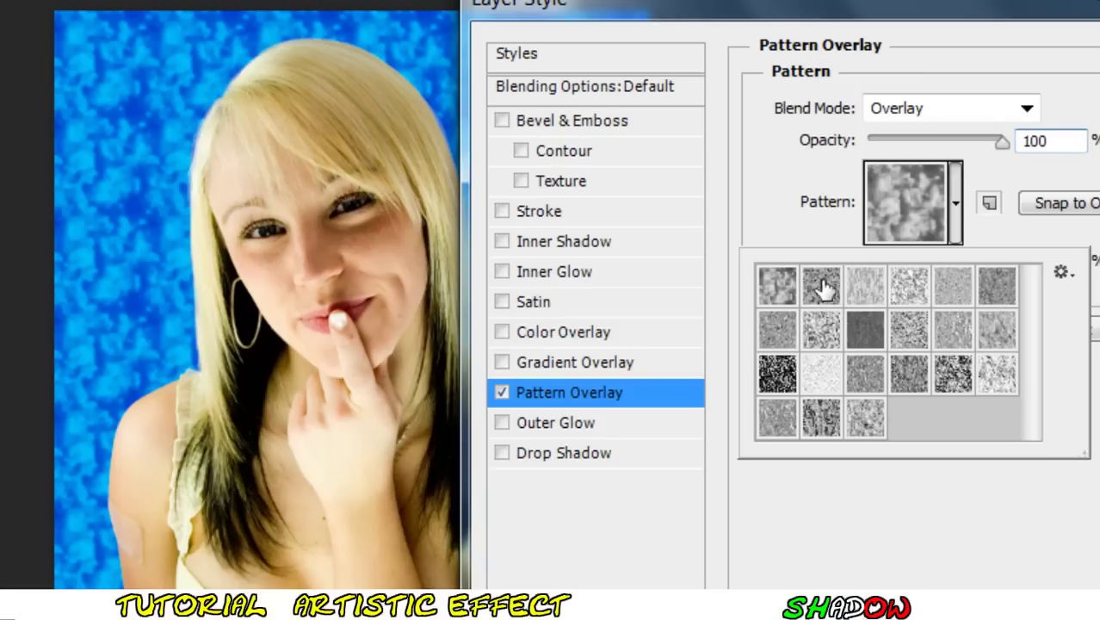
pyautogui.click(821, 286)
pyautogui.click(841, 25)
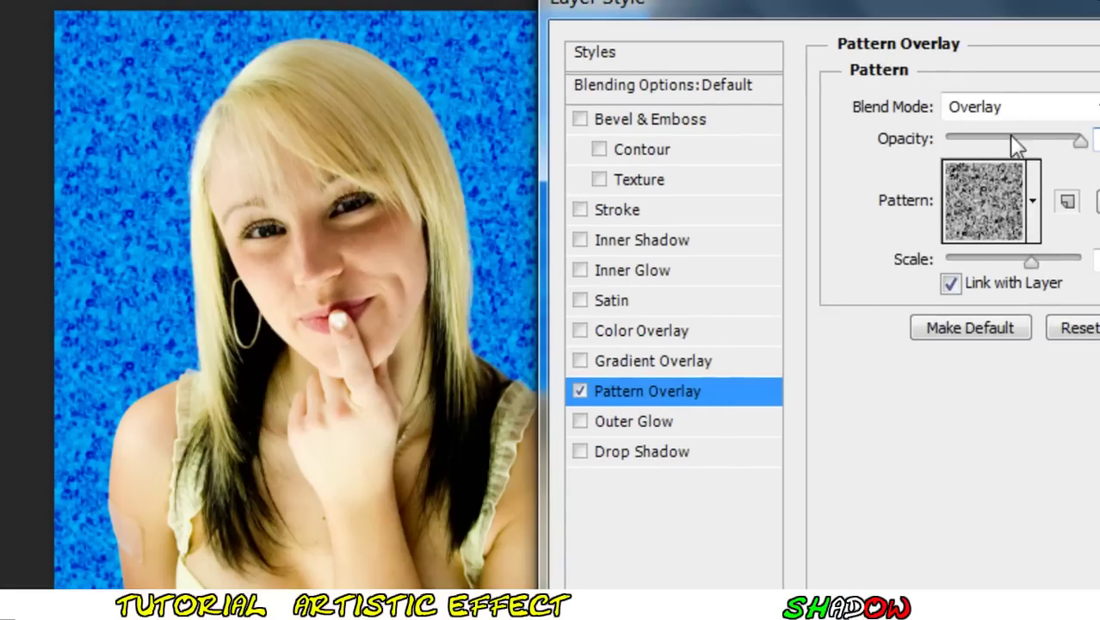
pyautogui.moveTo(1031, 264); pyautogui.dragTo(1039, 265)
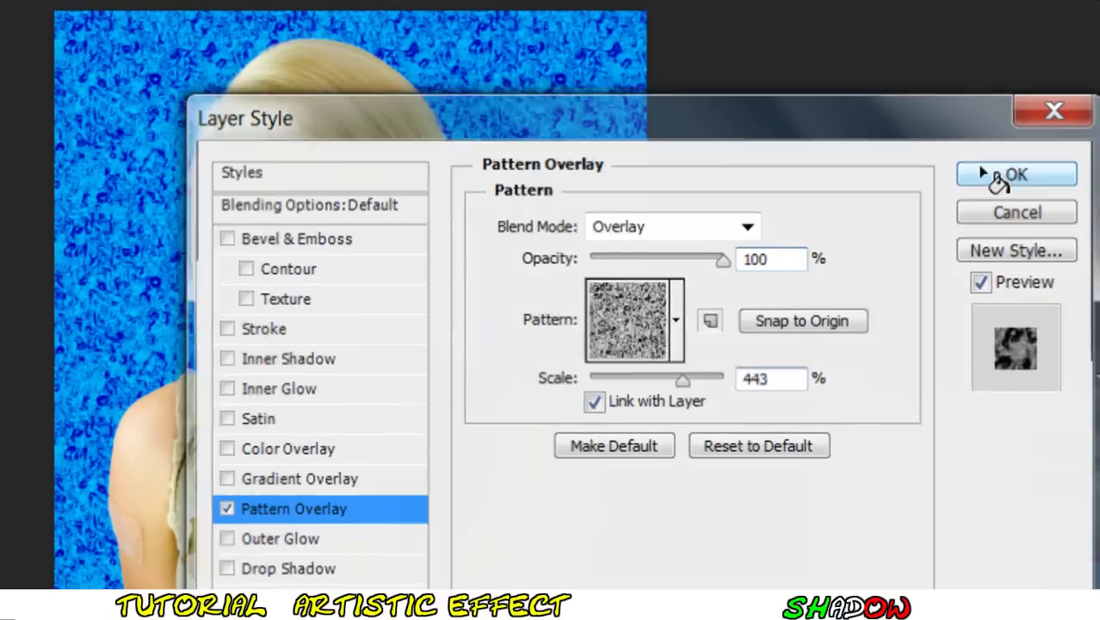
pyautogui.click(987, 175)
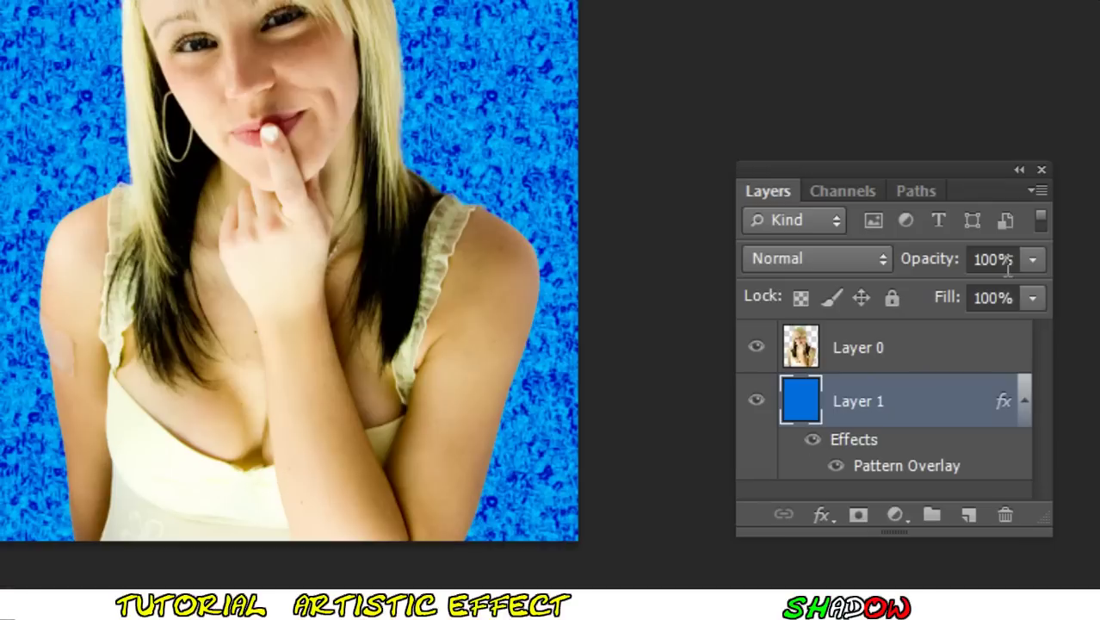
# - Duplicate Layer 0 as Layer 0 copy, hide the copy, and reselect Layer 0
pyautogui.click(1001, 367)
pyautogui.rightClick(984, 361)
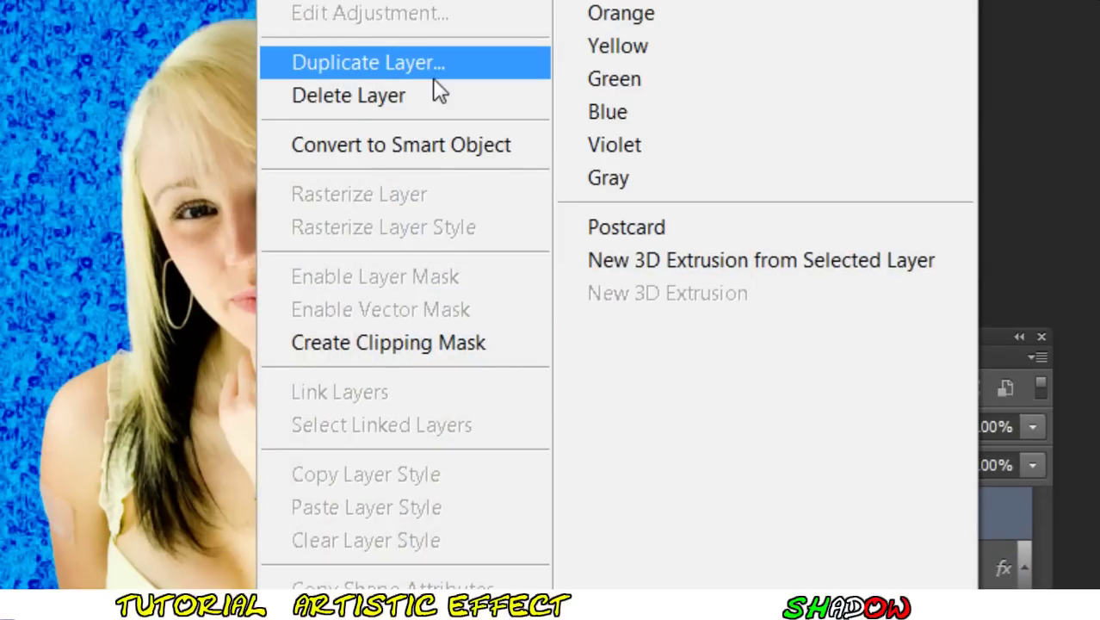
pyautogui.click(429, 69)
pyautogui.click(555, 112)
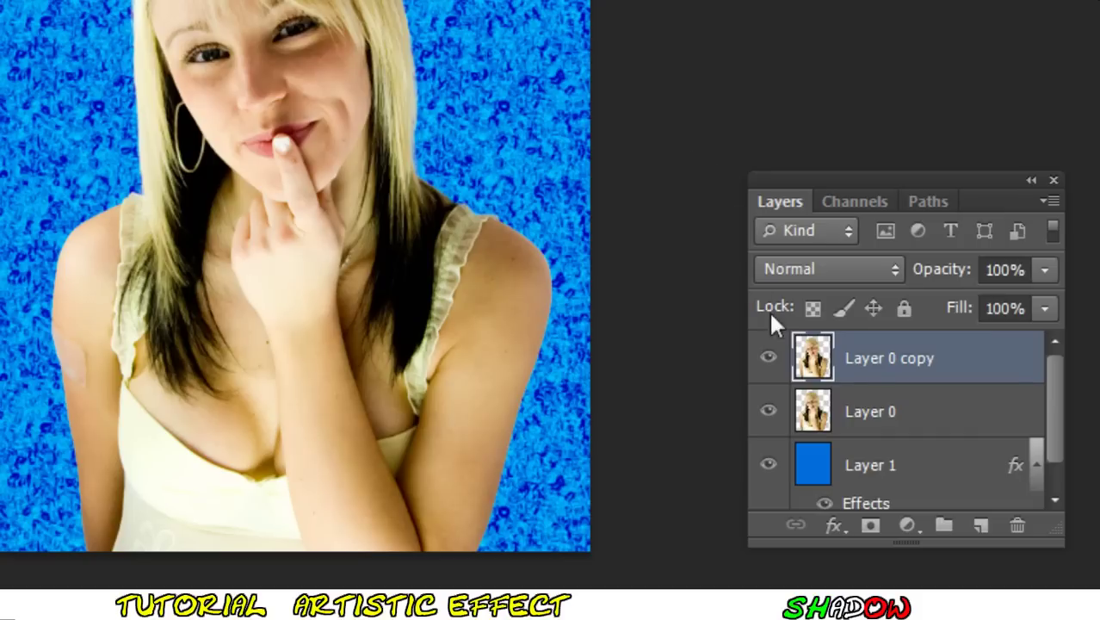
pyautogui.click(767, 360)
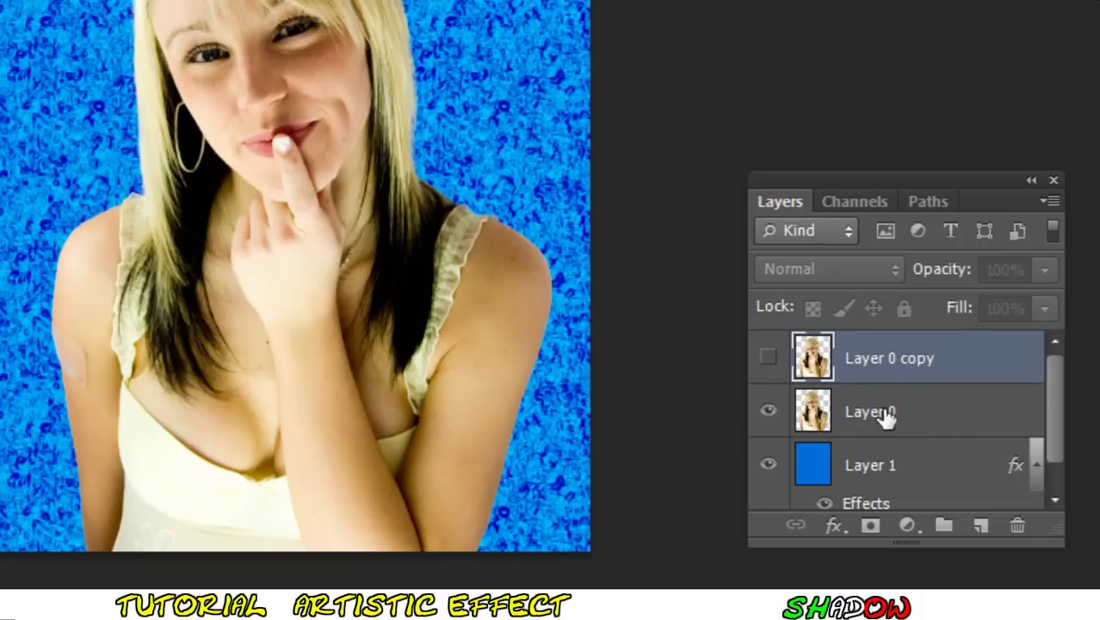
pyautogui.click(887, 415)
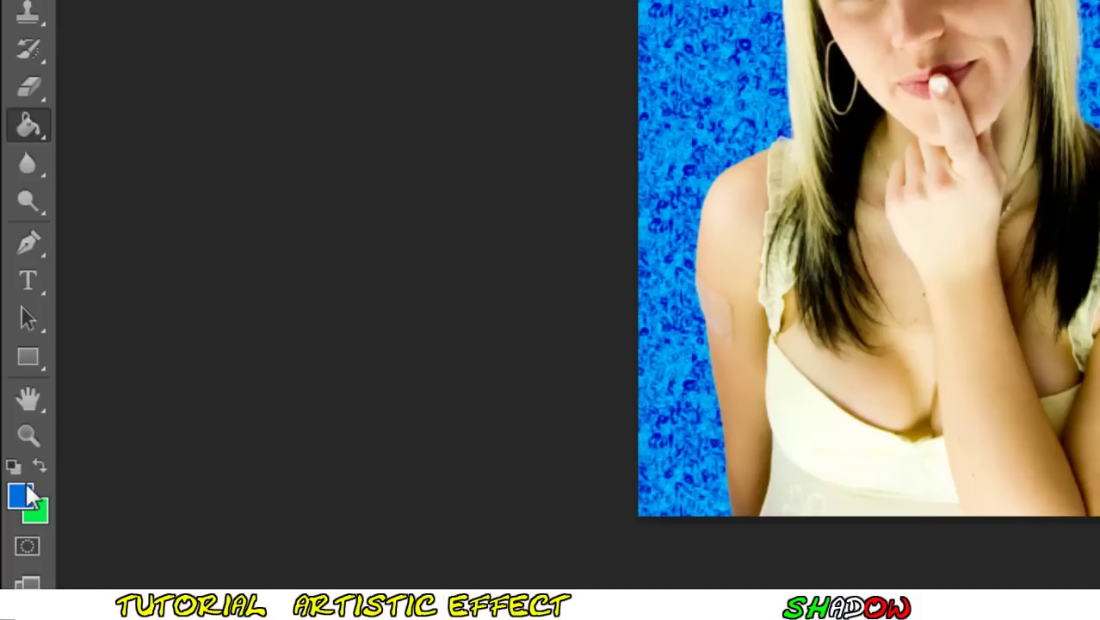
# - Set the foreground colour to pure black
pyautogui.click(26, 494)
pyautogui.moveTo(353, 381); pyautogui.dragTo(259, 517)
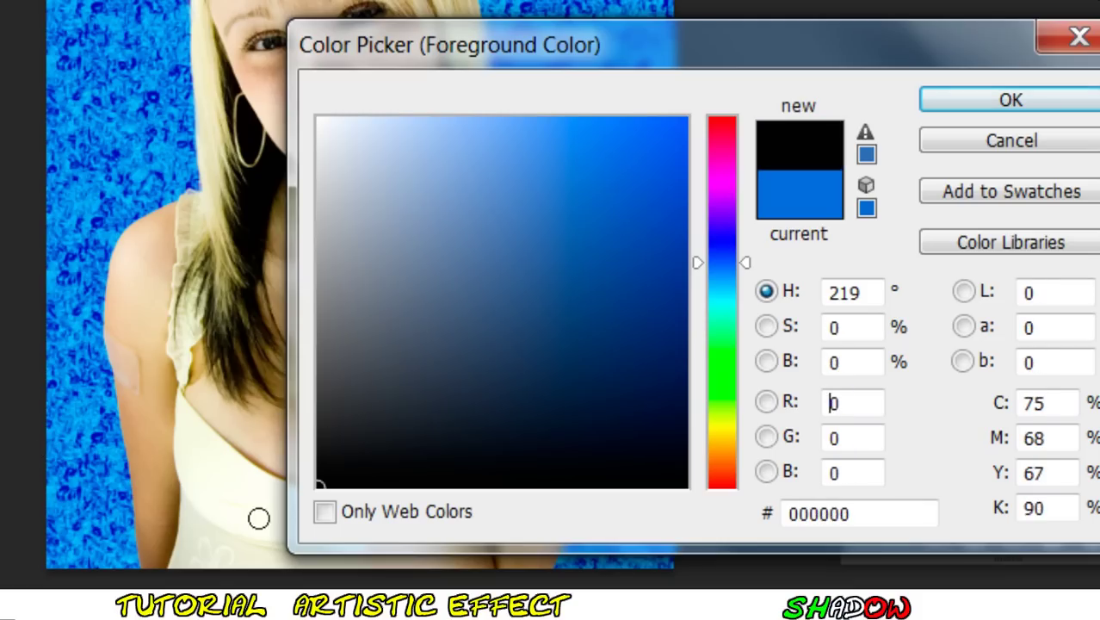
pyautogui.click(960, 98)
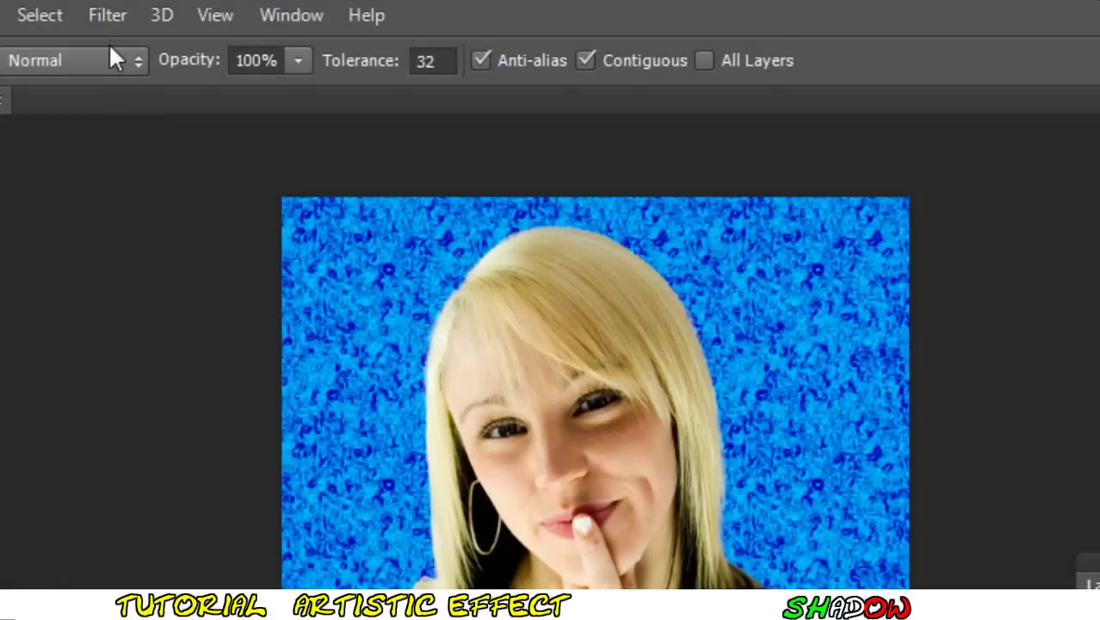
# - Apply the Sketch > Stamp filter to Layer 0 with Light/Dark Balance 30 and Smoothness 1
pyautogui.click(110, 26)
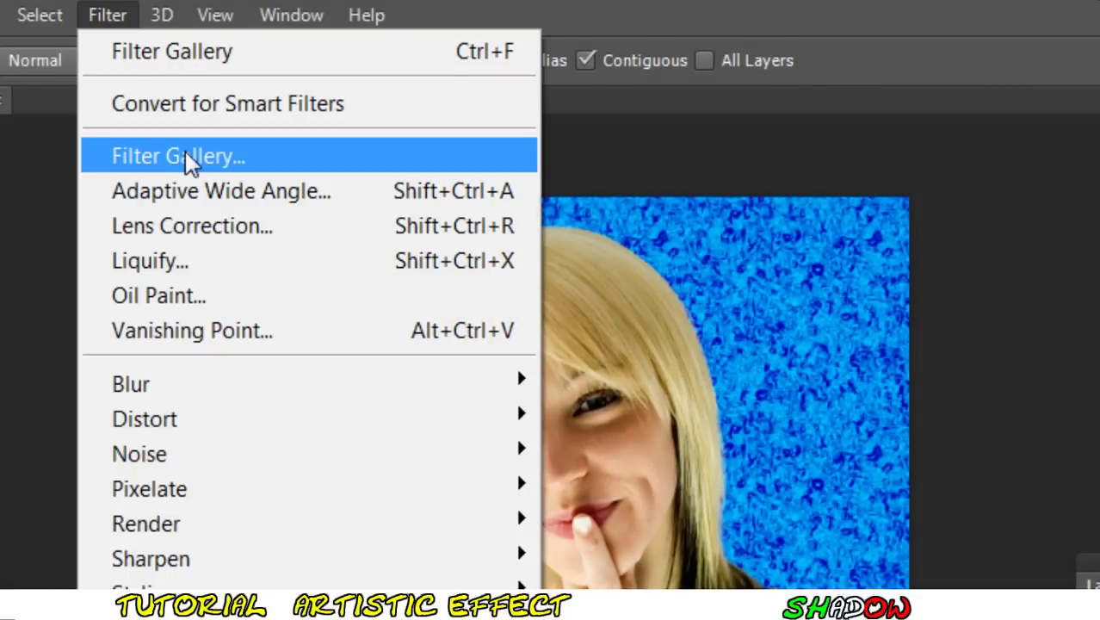
pyautogui.click(189, 155)
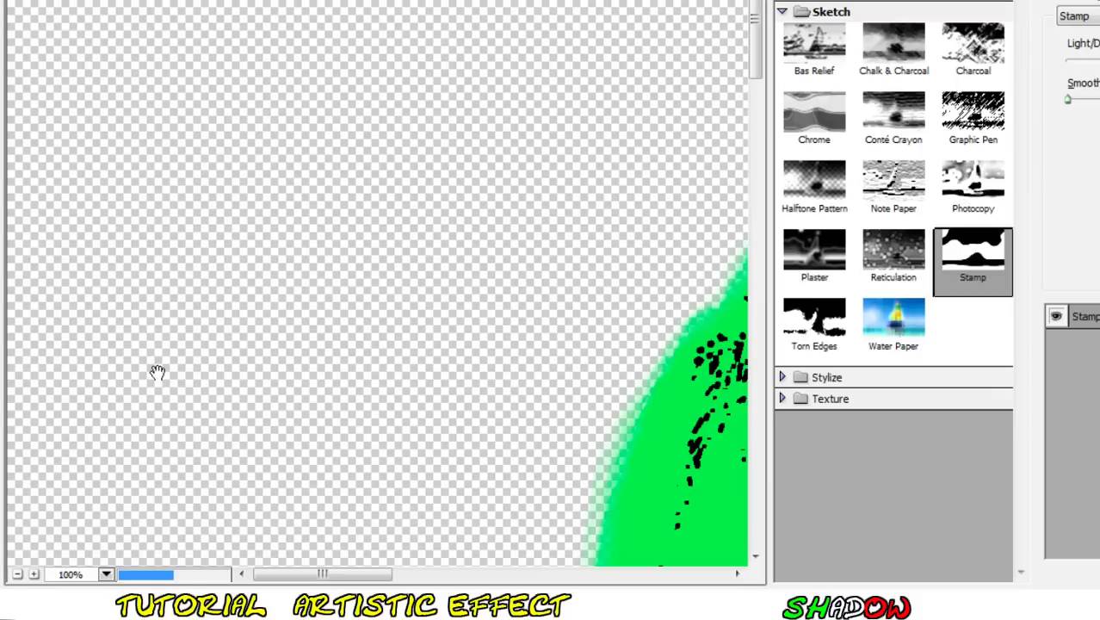
pyautogui.click(18, 573)
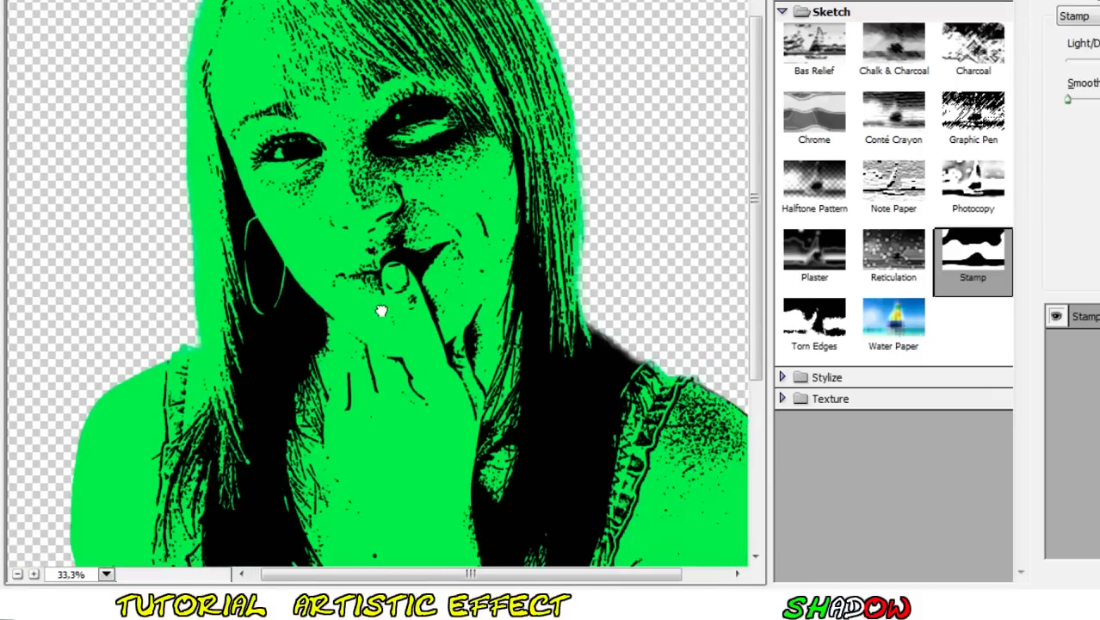
pyautogui.moveTo(381, 309); pyautogui.dragTo(395, 250)
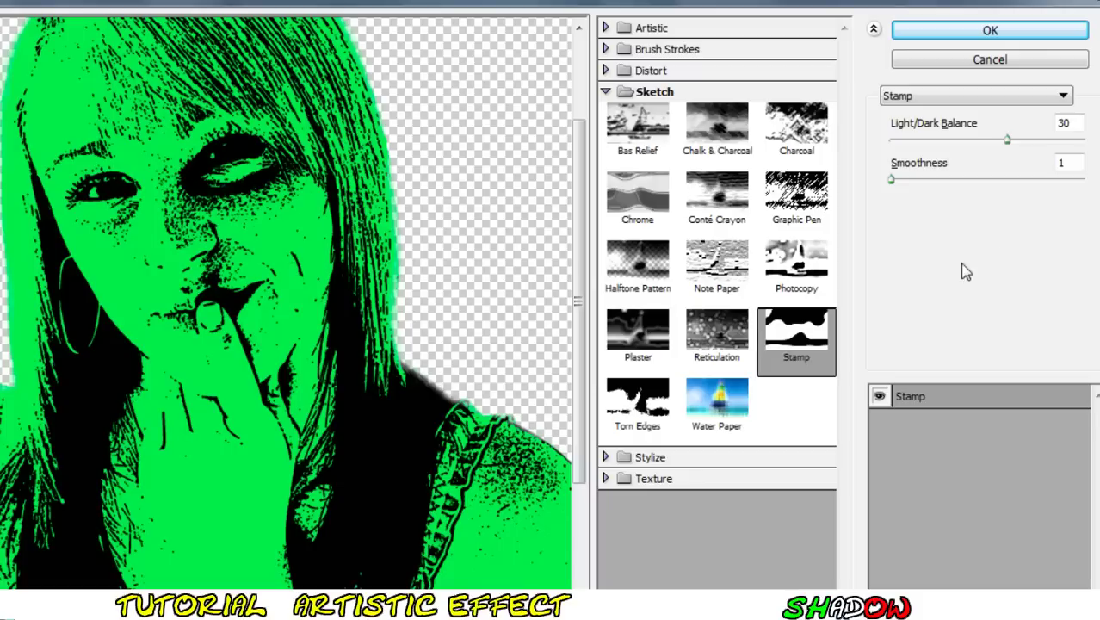
pyautogui.click(1008, 142)
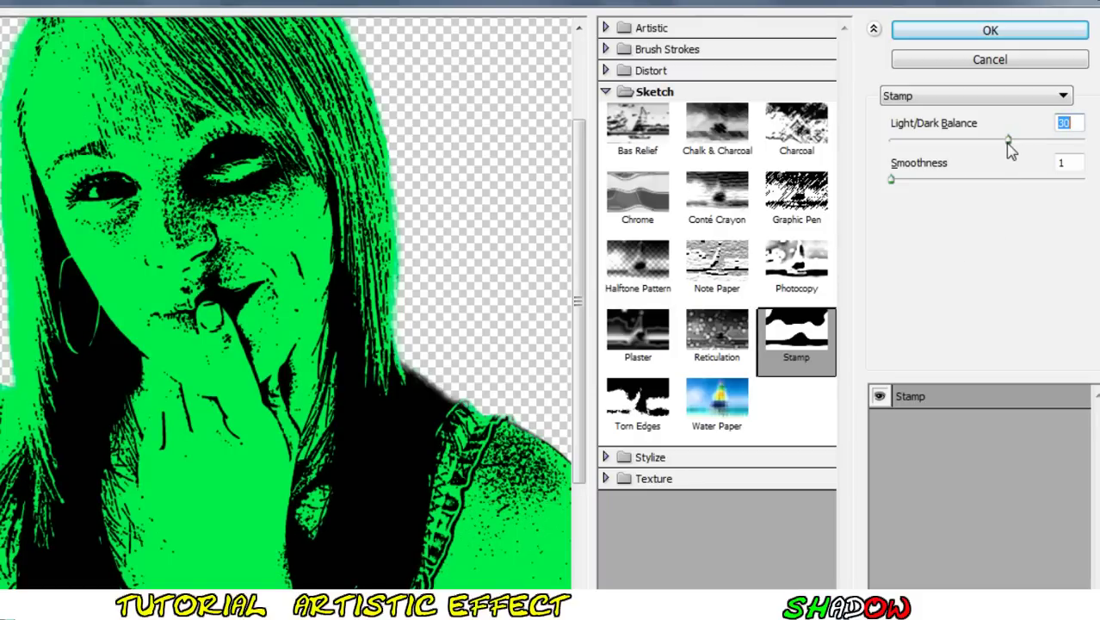
pyautogui.click(1002, 35)
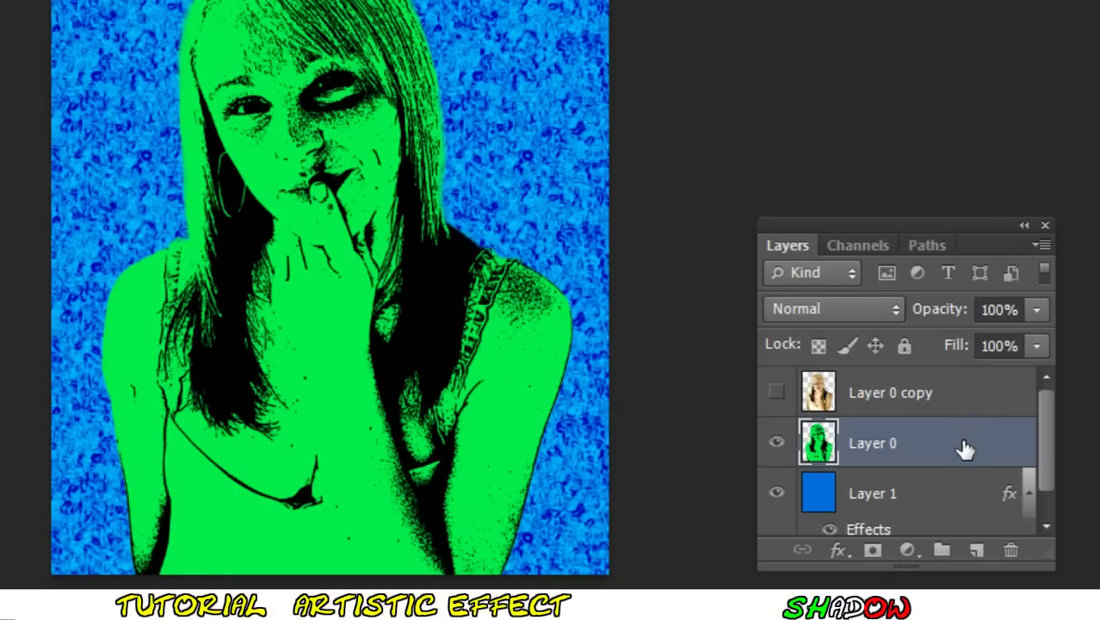
# - Add a 32 px black outside Stroke to Layer 0
pyautogui.doubleClick(964, 448)
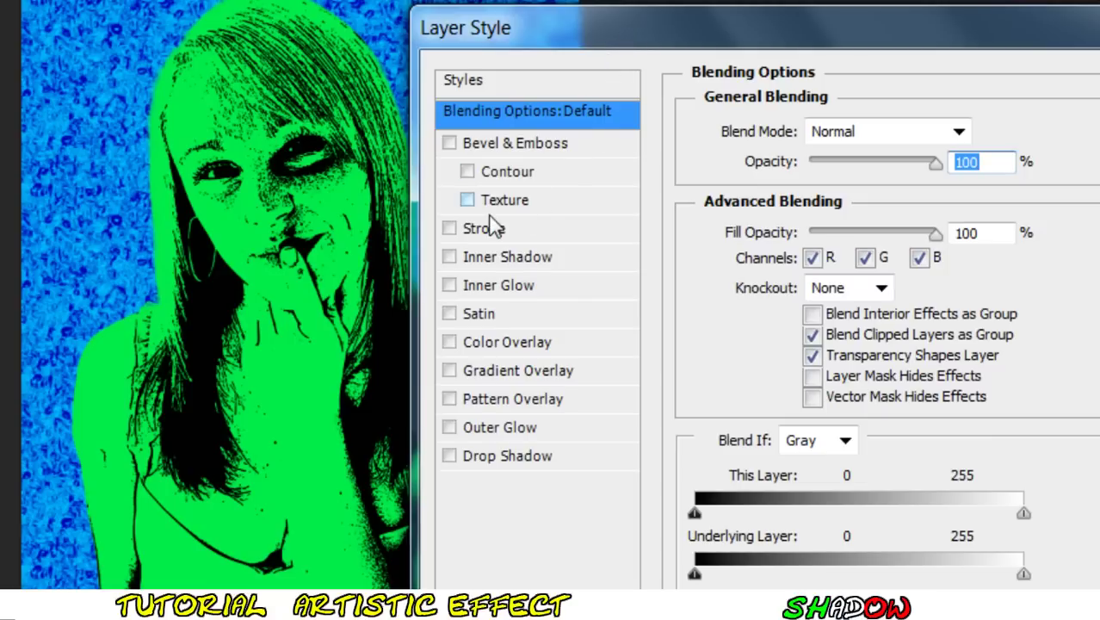
pyautogui.click(471, 229)
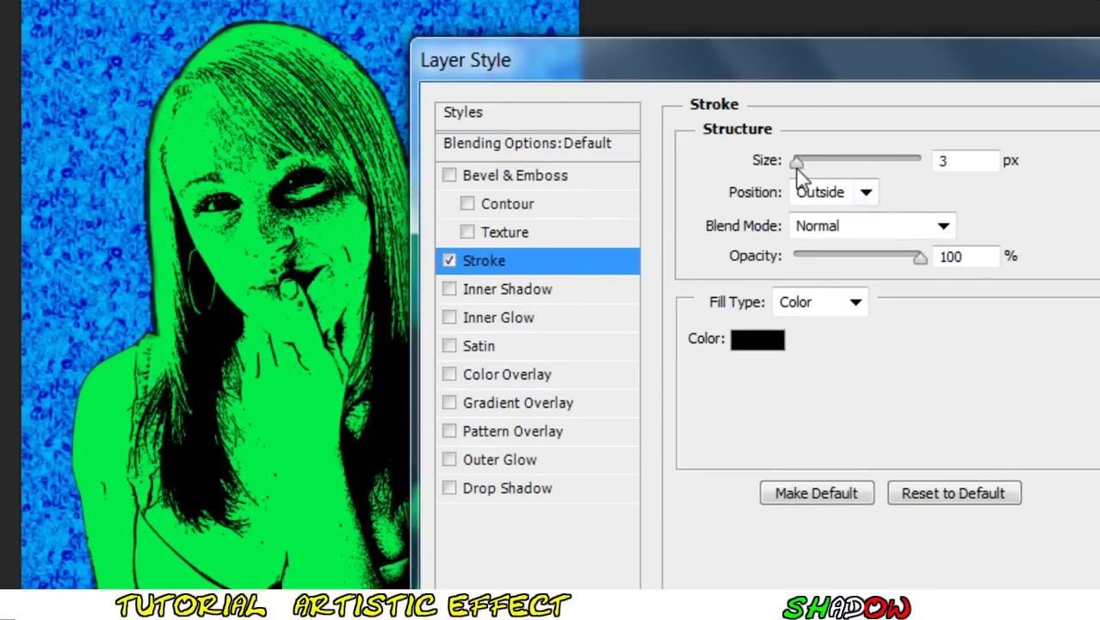
pyautogui.moveTo(797, 162); pyautogui.dragTo(819, 163)
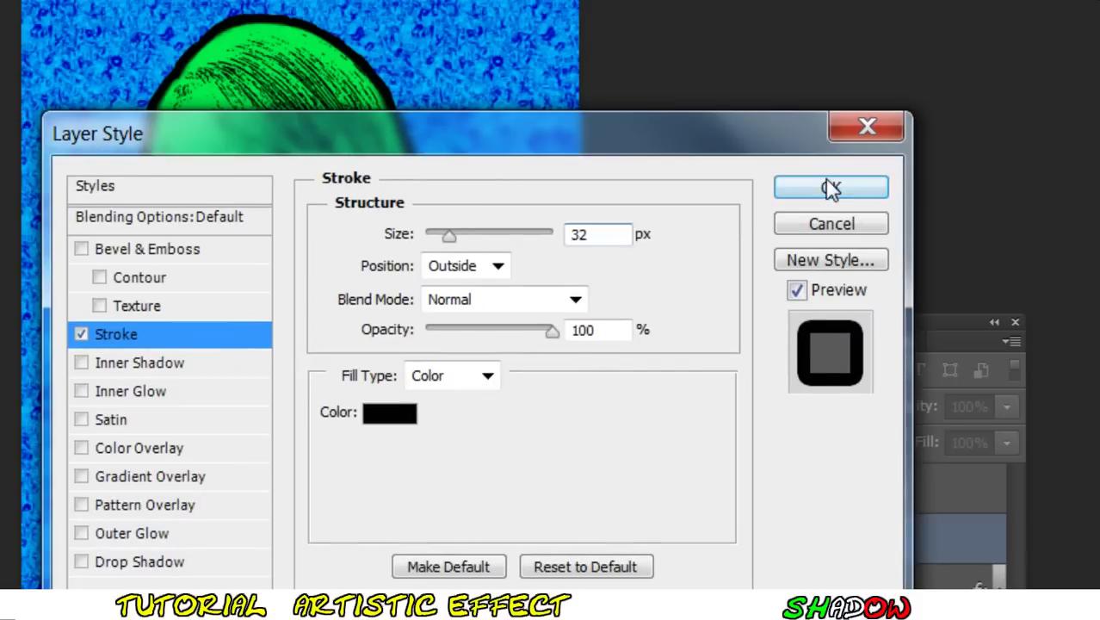
pyautogui.click(827, 185)
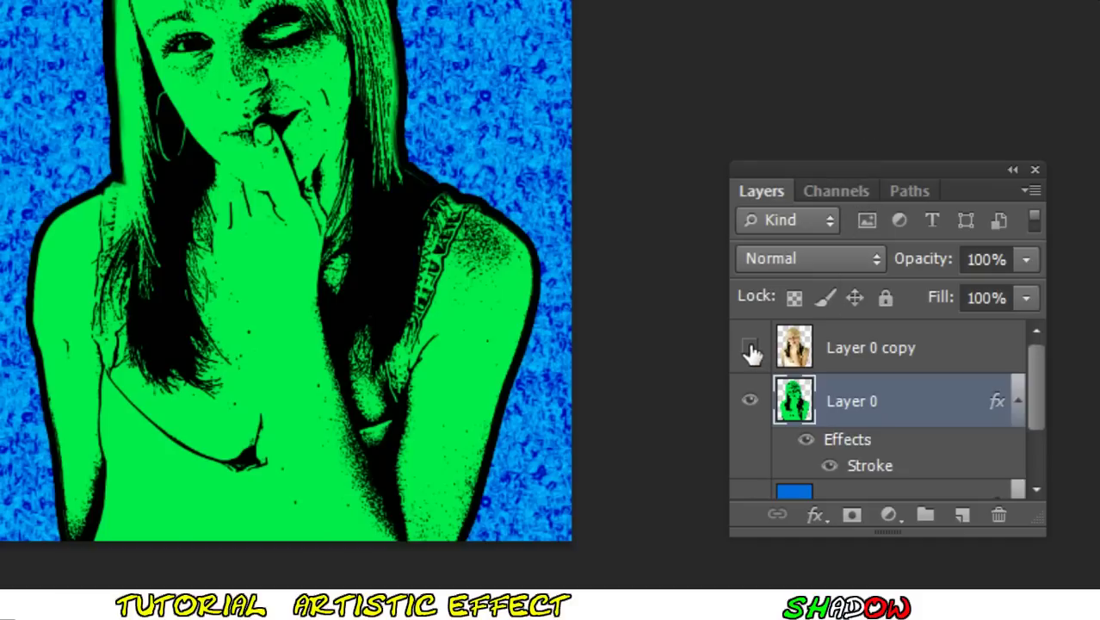
# - Make Layer 0 copy visible and select it
pyautogui.click(750, 348)
pyautogui.click(958, 355)
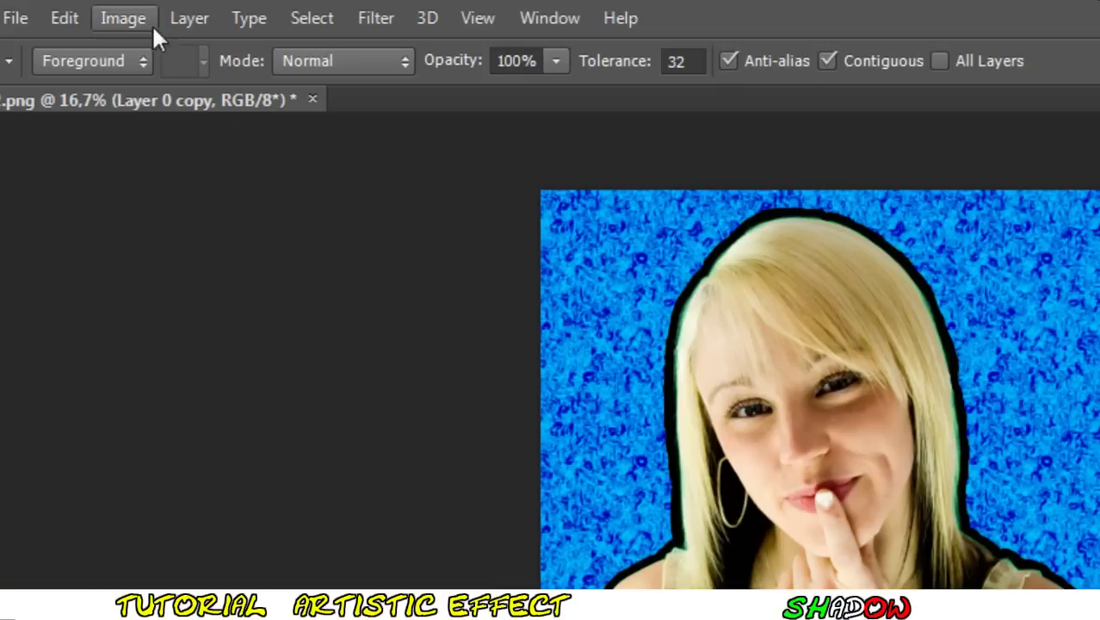
pyautogui.click(116, 12)
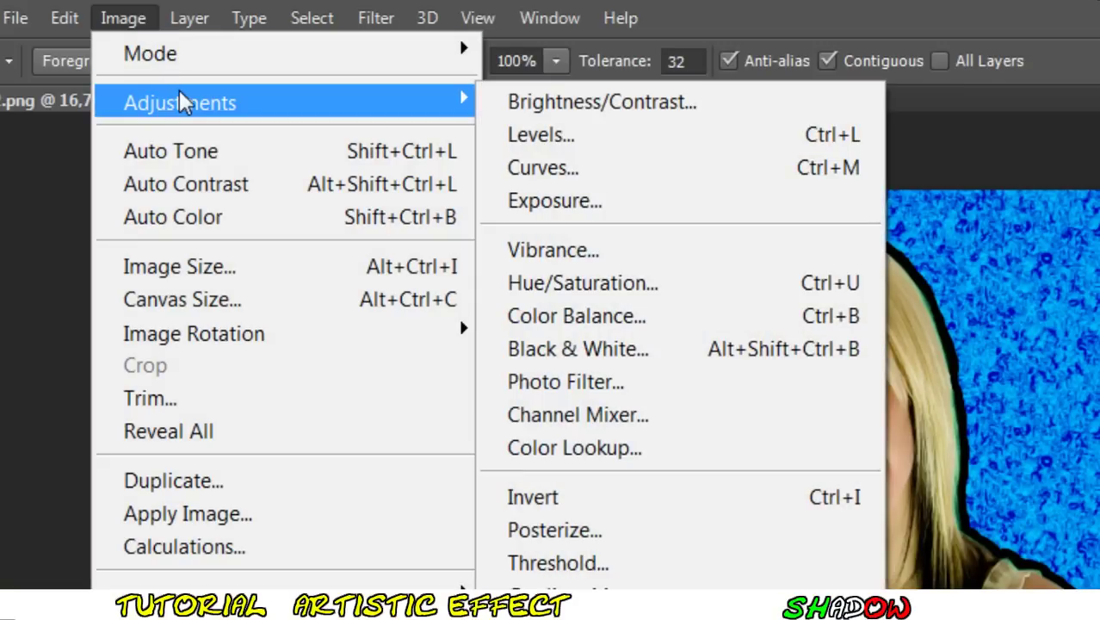
pyautogui.moveTo(284, 102)
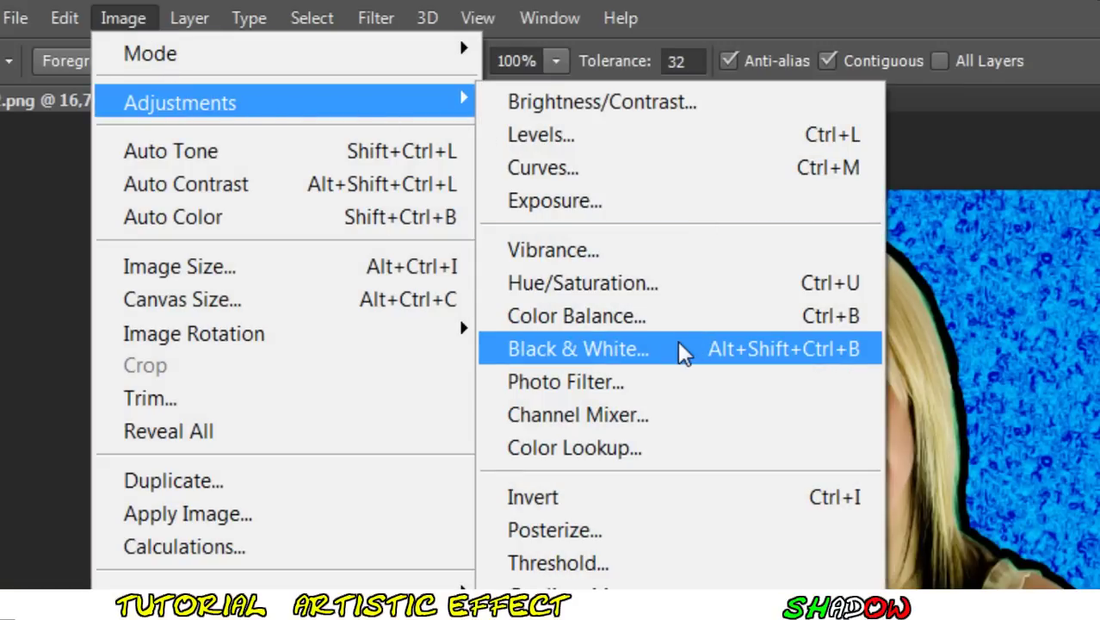
# - Convert Layer 0 copy to Black & White with darker reds and yellows, blended in Linear Light
pyautogui.click(680, 348)
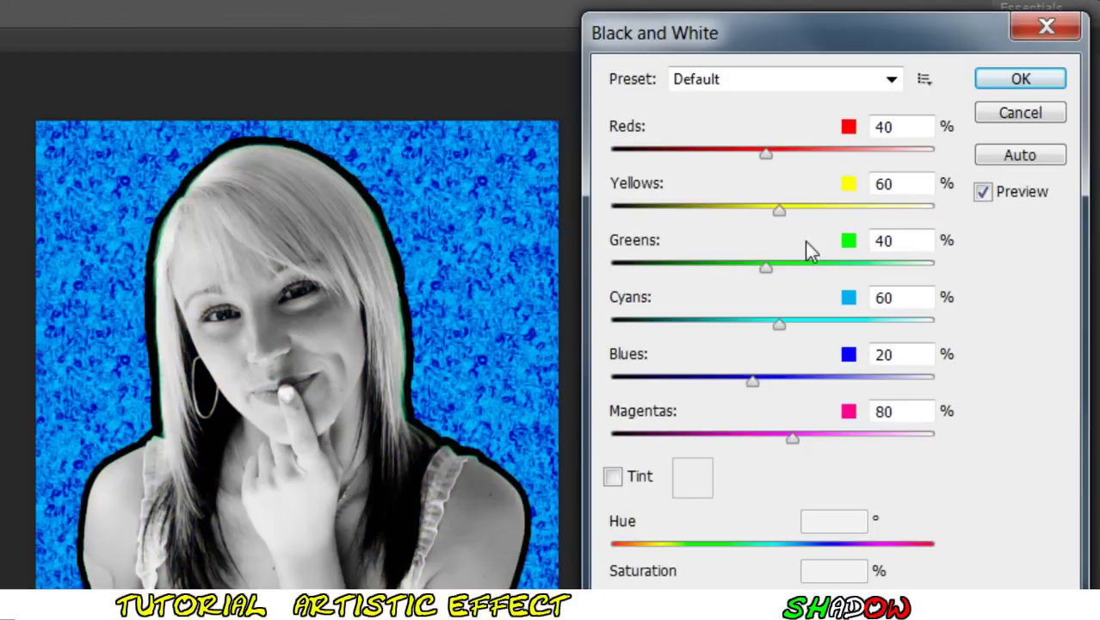
pyautogui.moveTo(772, 157); pyautogui.dragTo(759, 158)
pyautogui.moveTo(779, 210); pyautogui.dragTo(754, 211)
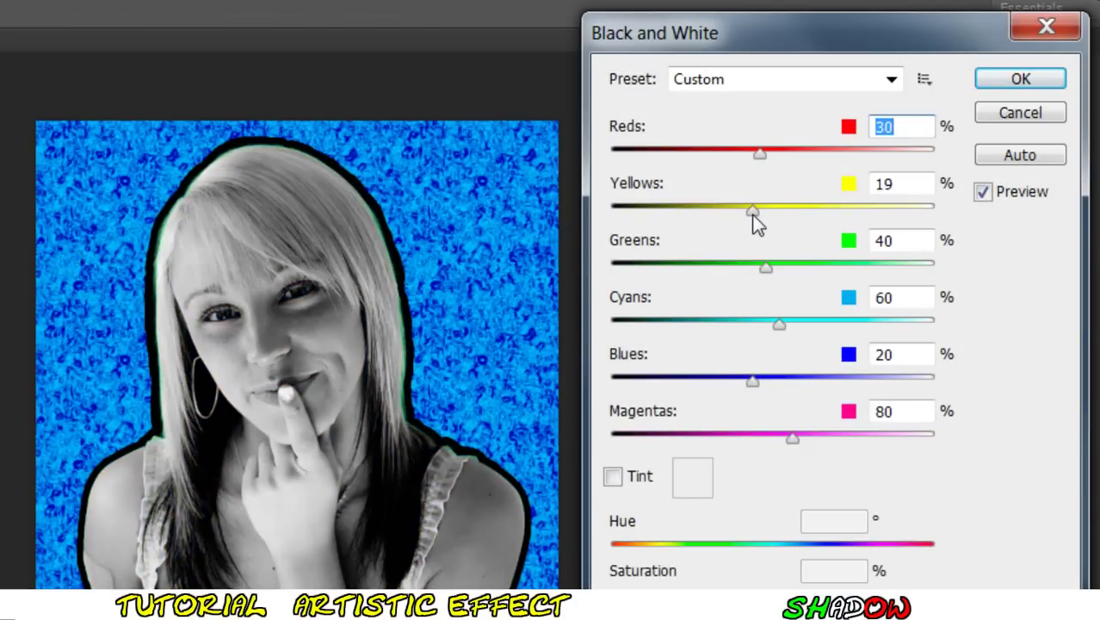
pyautogui.click(995, 78)
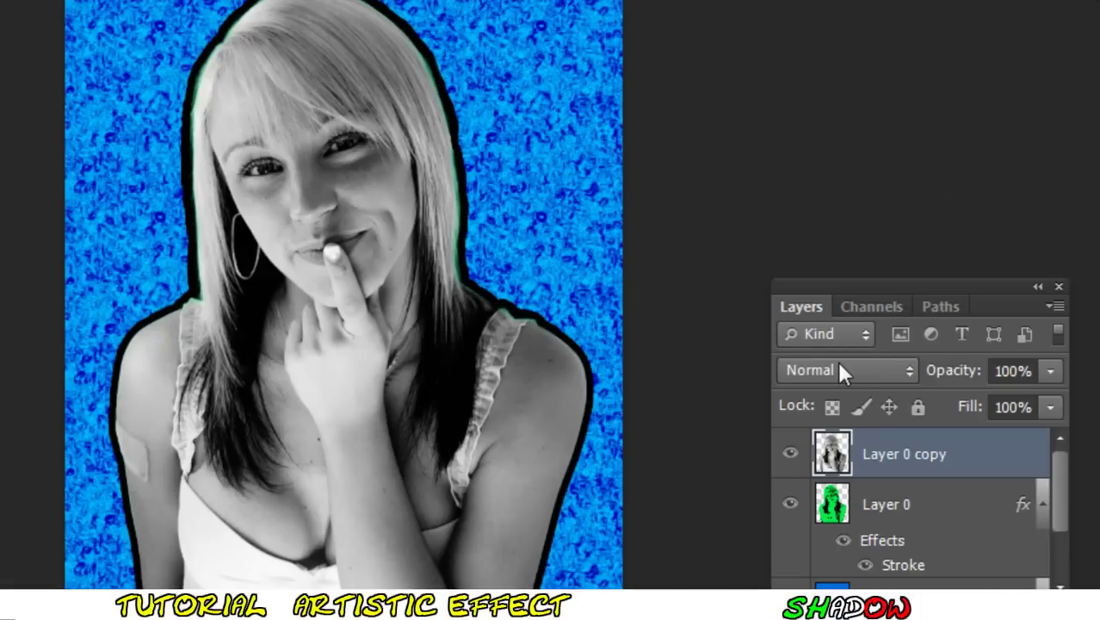
pyautogui.click(839, 369)
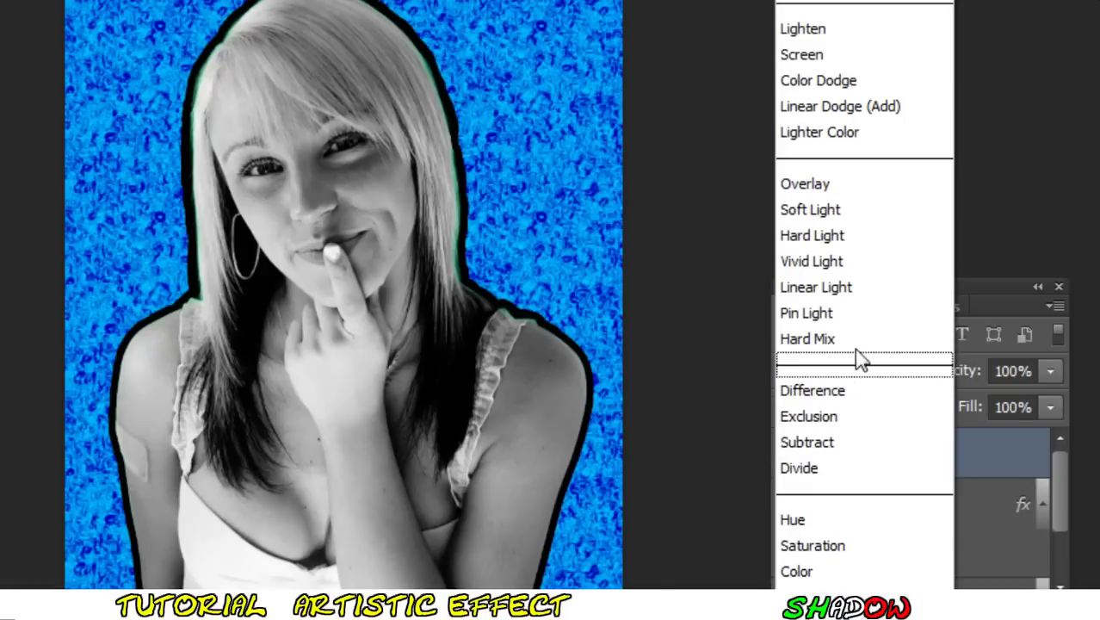
pyautogui.click(851, 295)
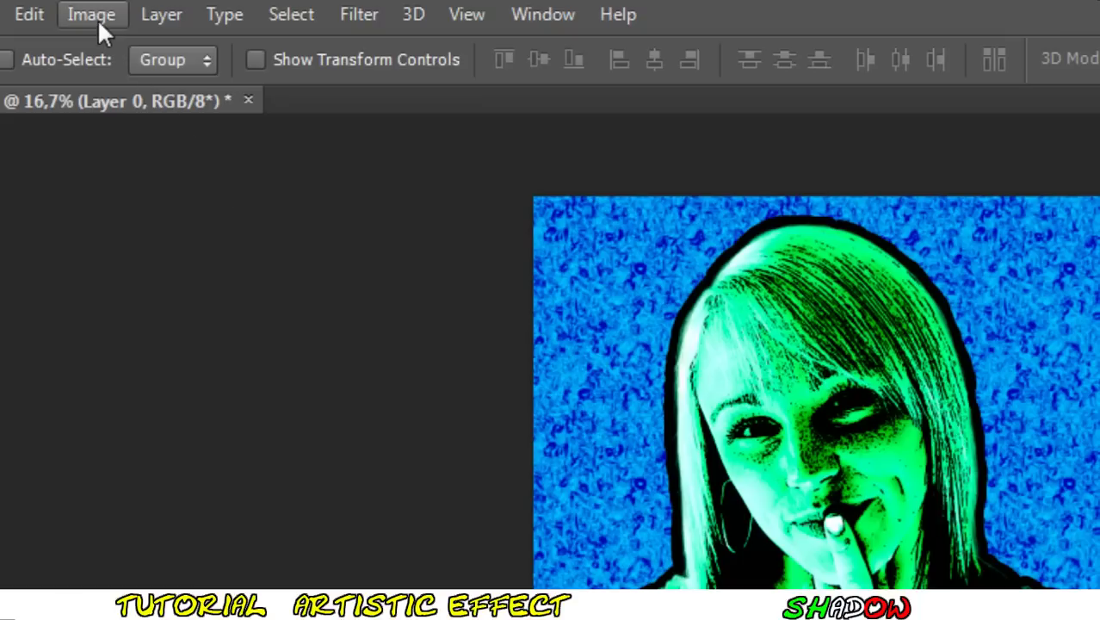
# - Lower Layer 0's Hue/Saturation saturation to -36 and shift its hue to about -11
pyautogui.click(98, 19)
pyautogui.moveTo(151, 103)
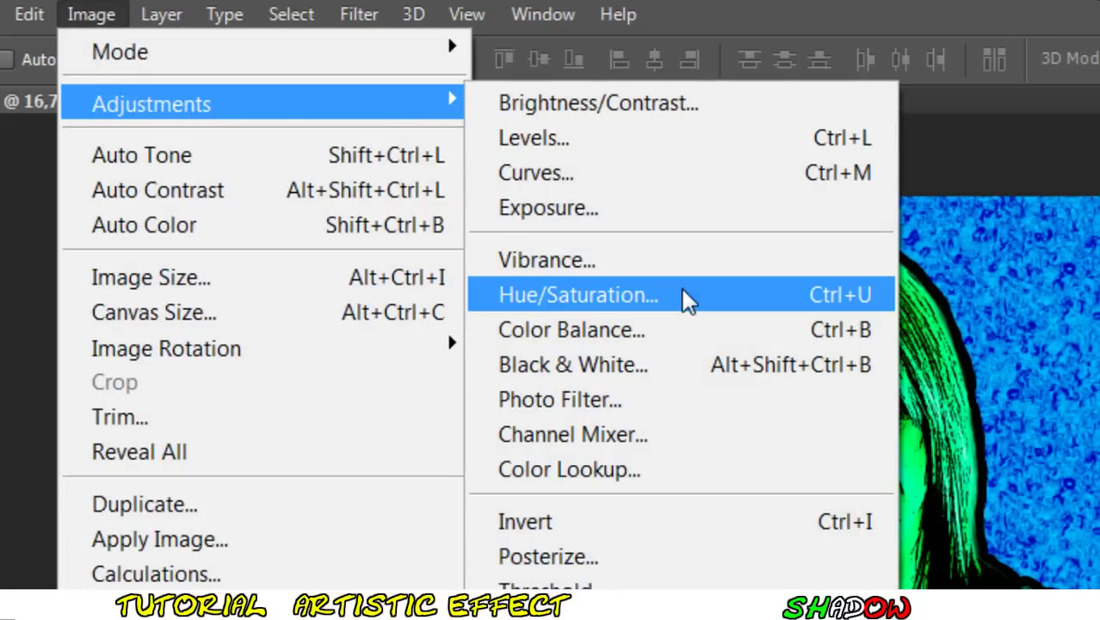
pyautogui.click(686, 296)
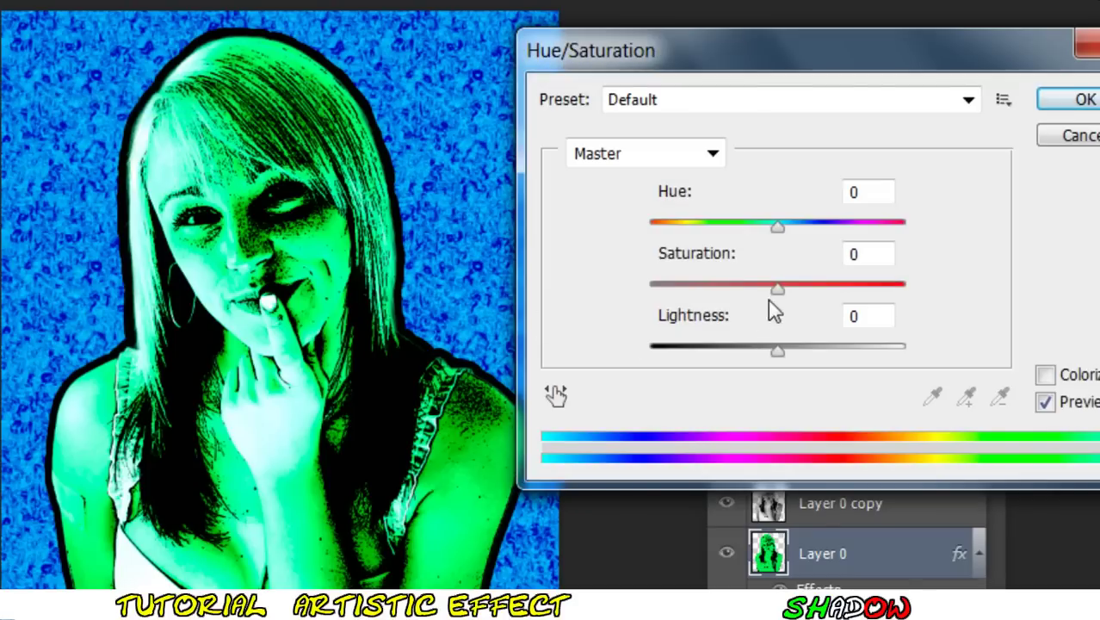
pyautogui.moveTo(777, 289); pyautogui.dragTo(730, 289)
pyautogui.moveTo(777, 227)
pyautogui.mouseDown()
pyautogui.moveTo(812, 229)
pyautogui.moveTo(773, 227)
pyautogui.moveTo(761, 242)
pyautogui.mouseUp()
pyautogui.moveTo(777, 351)
pyautogui.mouseDown()
pyautogui.moveTo(759, 357)
pyautogui.moveTo(776, 354)
pyautogui.mouseUp()
pyautogui.click(1057, 99)
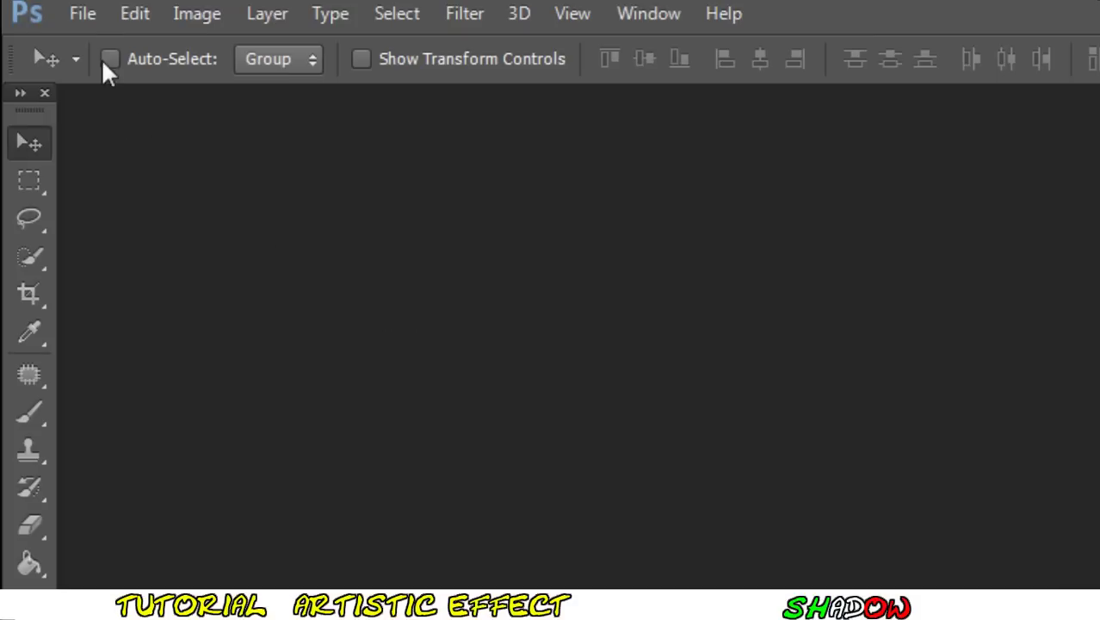
# - Create Untitled-1, a transparent 1000 × 1200 px document, via File > New
pyautogui.click(44, 10)
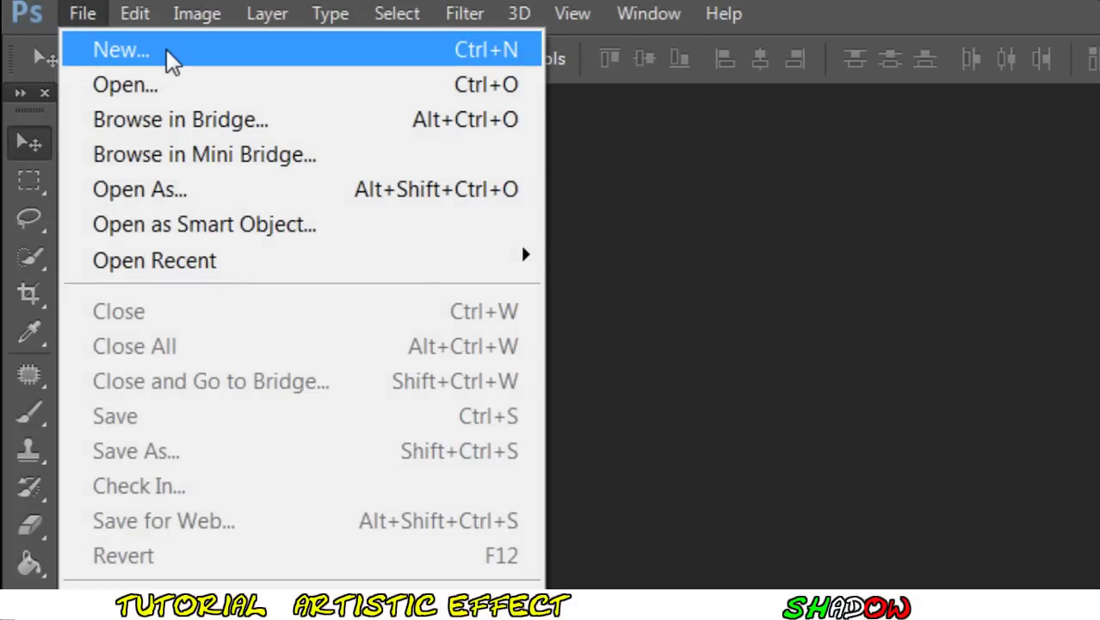
pyautogui.click(166, 49)
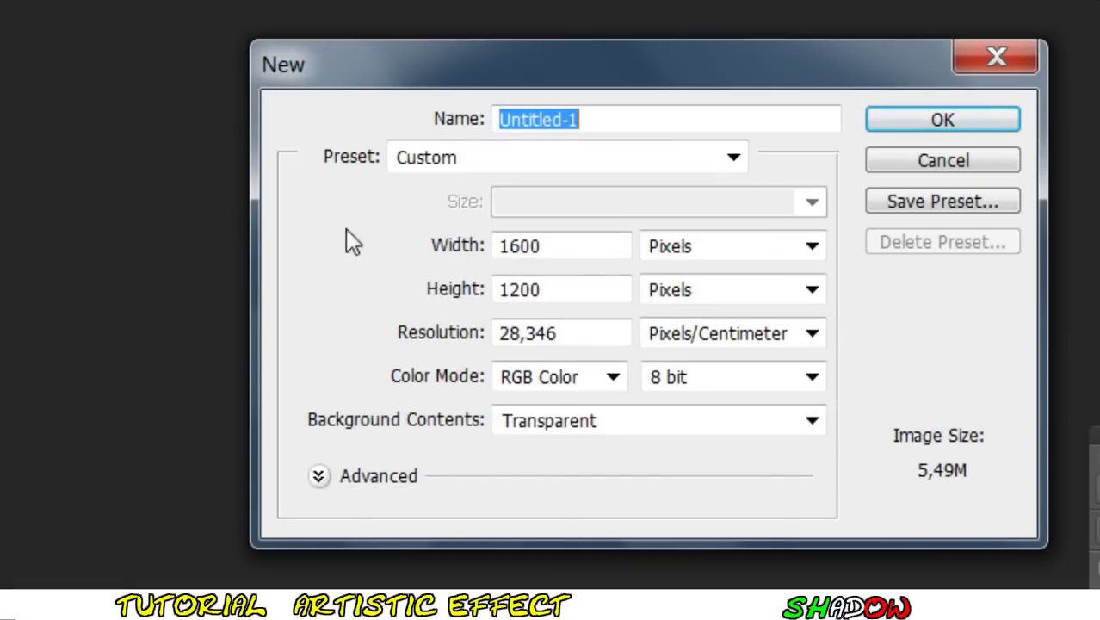
pyautogui.moveTo(542, 245); pyautogui.dragTo(507, 246)
pyautogui.write('000')
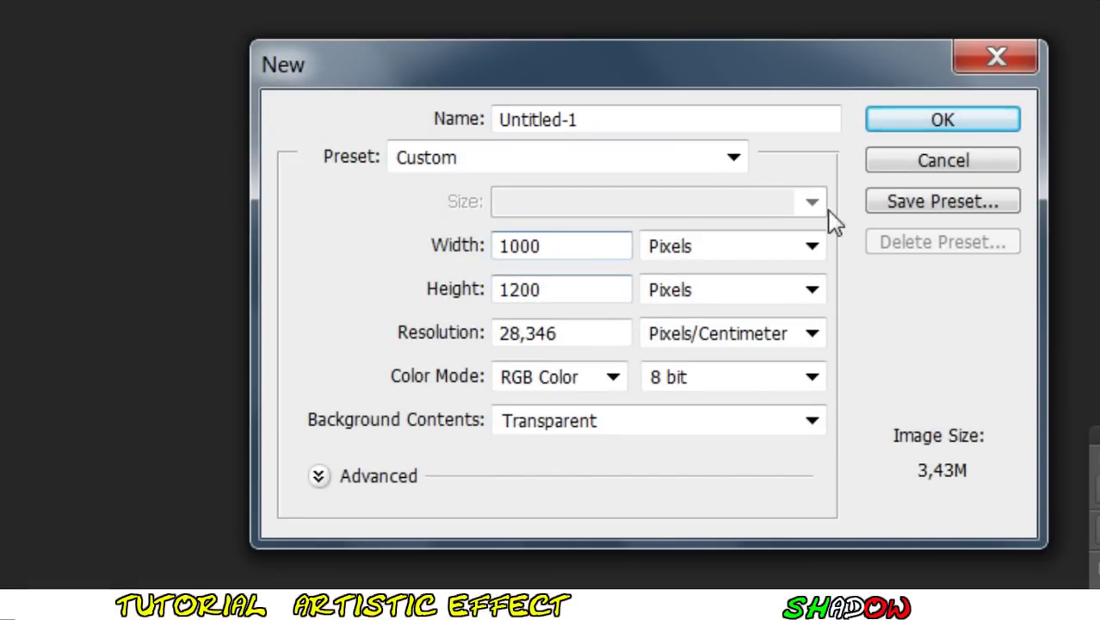
pyautogui.click(944, 118)
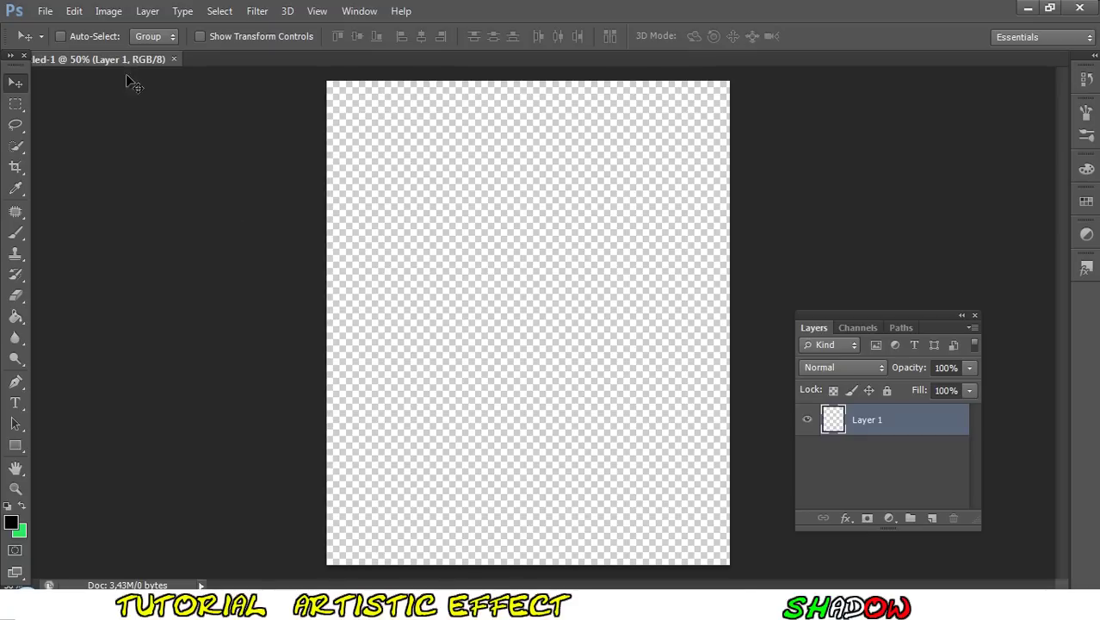
# - Float Untitled-1 and place the first two pop-art portraits side by side across the top row
pyautogui.moveTo(129, 60); pyautogui.dragTo(554, 468)
pyautogui.hotkey('alt', 'Tab')
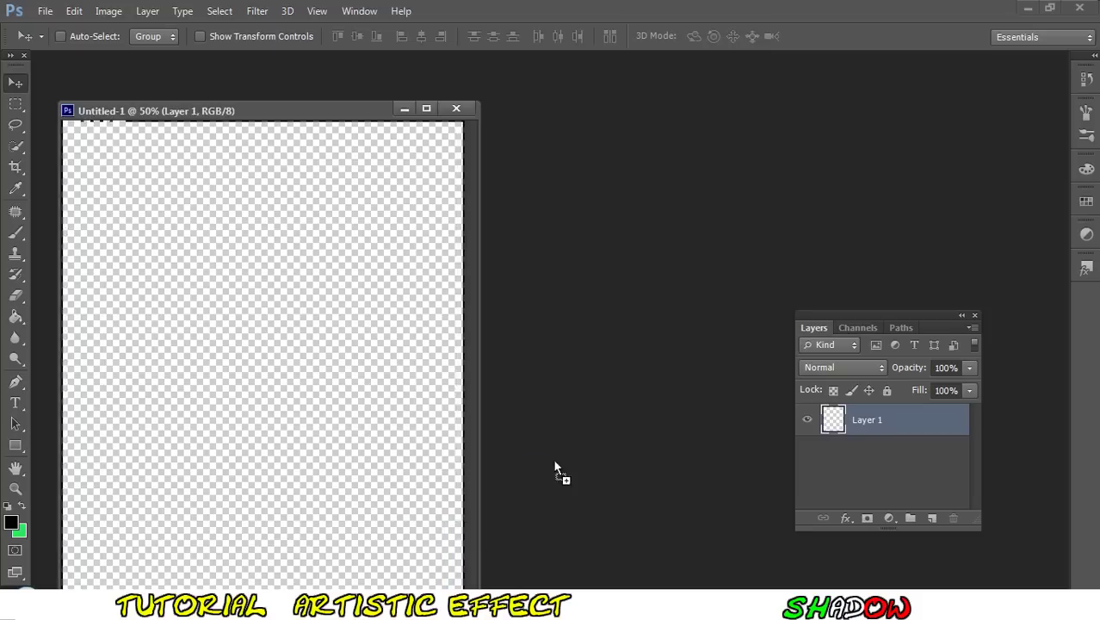
pyautogui.moveTo(603, 331); pyautogui.dragTo(422, 315)
pyautogui.click(157, 59)
pyautogui.moveTo(281, 276); pyautogui.dragTo(147, 209)
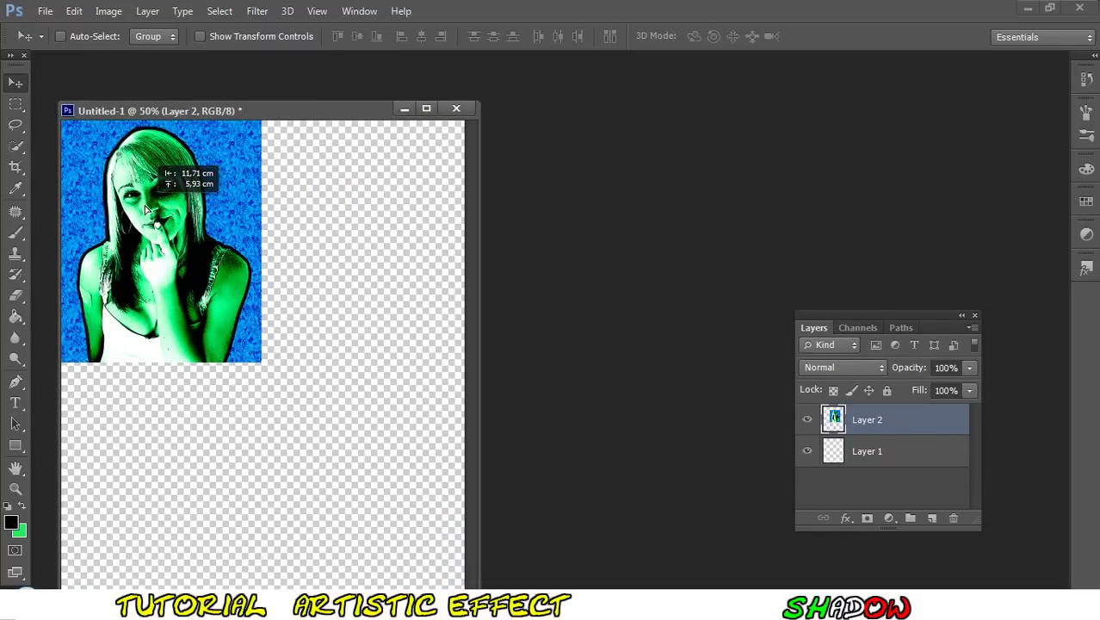
pyautogui.hotkey('alt', 'Tab')
pyautogui.moveTo(331, 155)
pyautogui.mouseDown()
pyautogui.moveTo(600, 305)
pyautogui.moveTo(376, 264)
pyautogui.mouseUp()
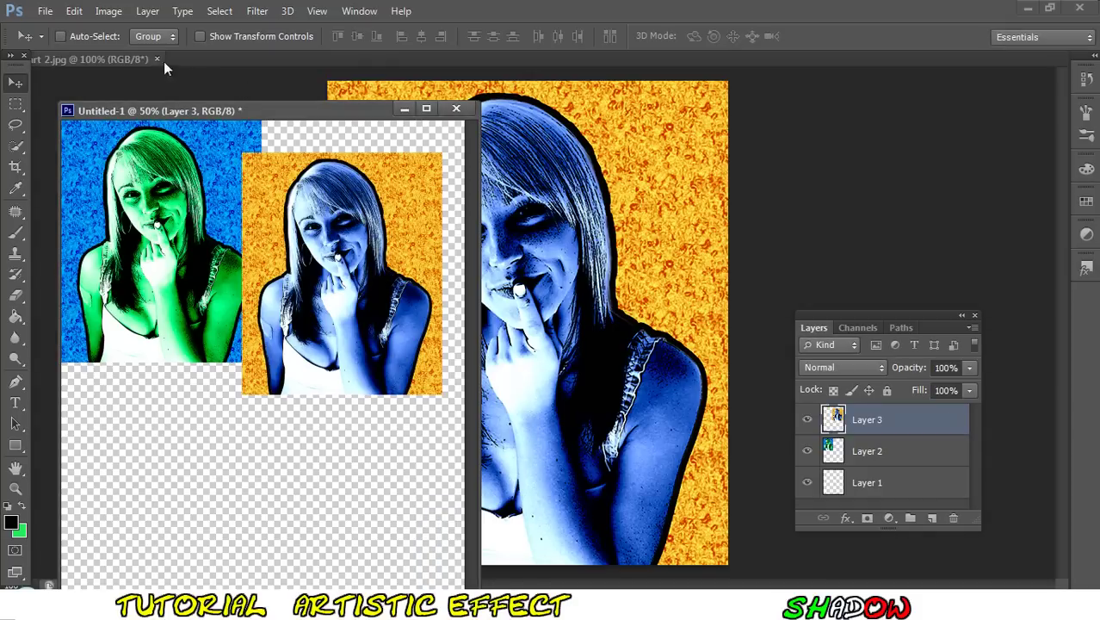
pyautogui.click(157, 59)
pyautogui.moveTo(321, 243); pyautogui.dragTo(342, 211)
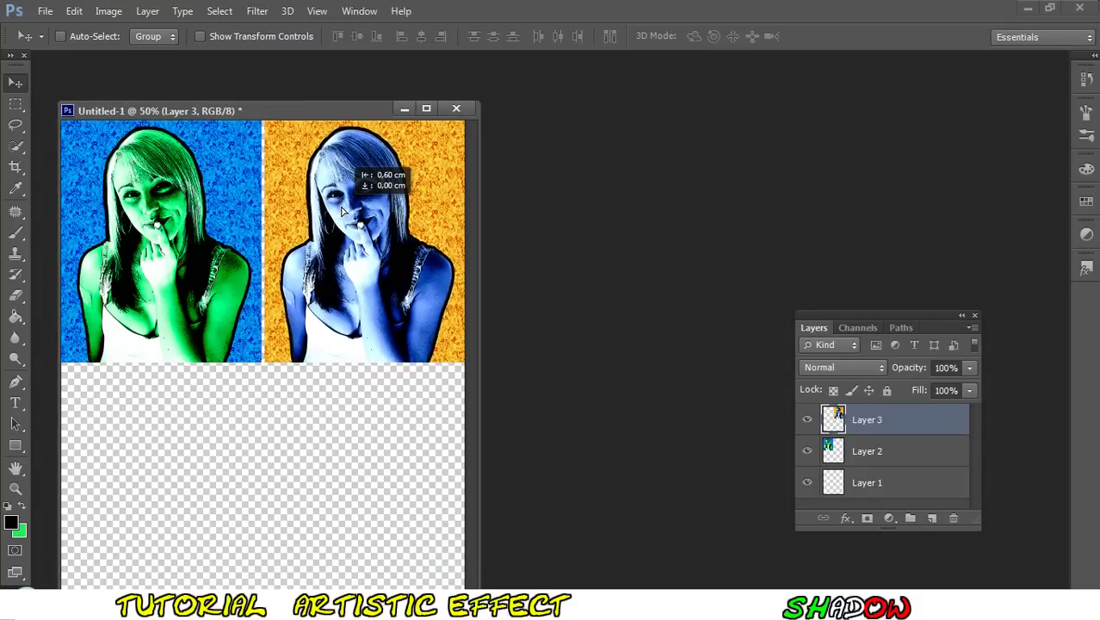
# - Place pop art 3 and pop art 5 in the bottom quadrants and dock the document
pyautogui.hotkey('alt', 'Tab')
pyautogui.moveTo(454, 142)
pyautogui.mouseDown()
pyautogui.moveTo(588, 317)
pyautogui.moveTo(285, 392)
pyautogui.mouseUp()
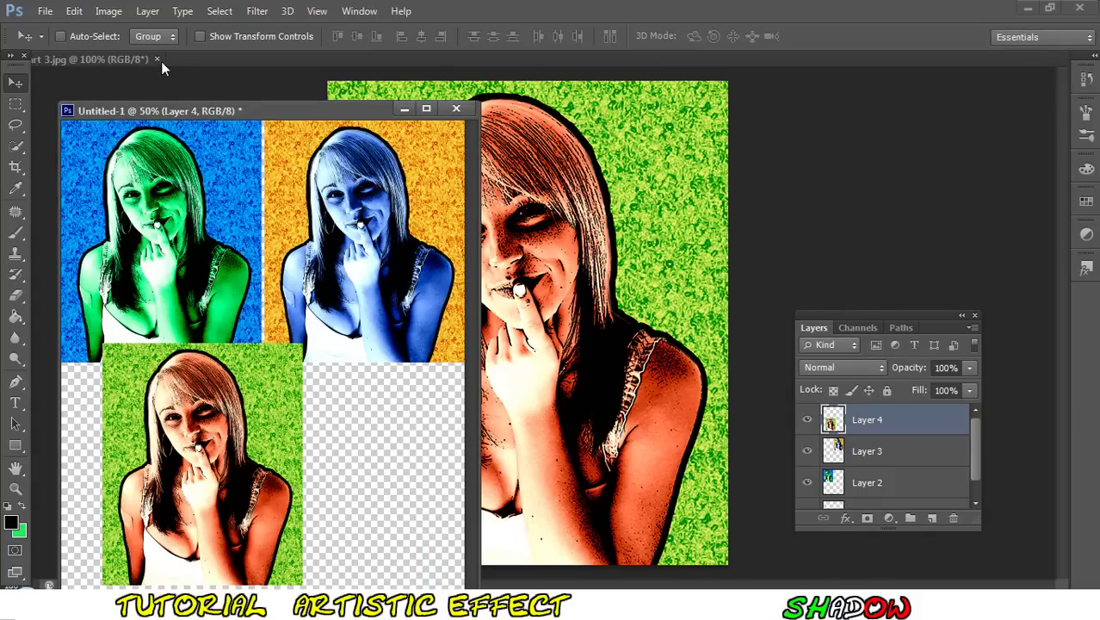
pyautogui.click(158, 60)
pyautogui.moveTo(198, 443); pyautogui.dragTo(158, 462)
pyautogui.hotkey('alt', 'Tab')
pyautogui.moveTo(580, 181)
pyautogui.mouseDown()
pyautogui.moveTo(634, 284)
pyautogui.moveTo(386, 385)
pyautogui.mouseUp()
pyautogui.click(158, 58)
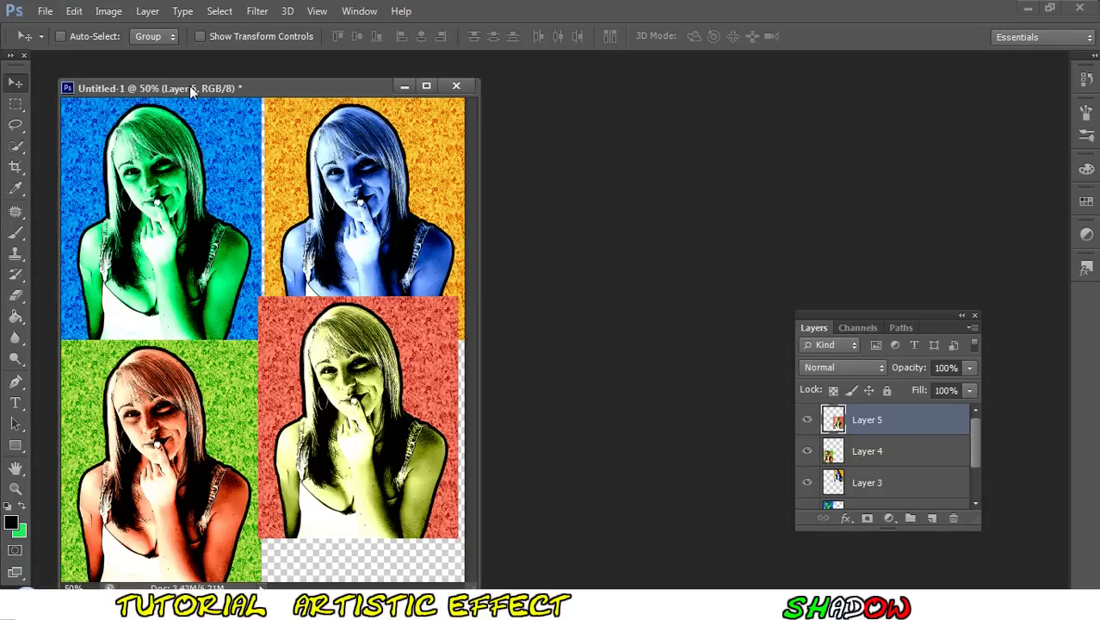
pyautogui.moveTo(191, 91); pyautogui.dragTo(242, 64)
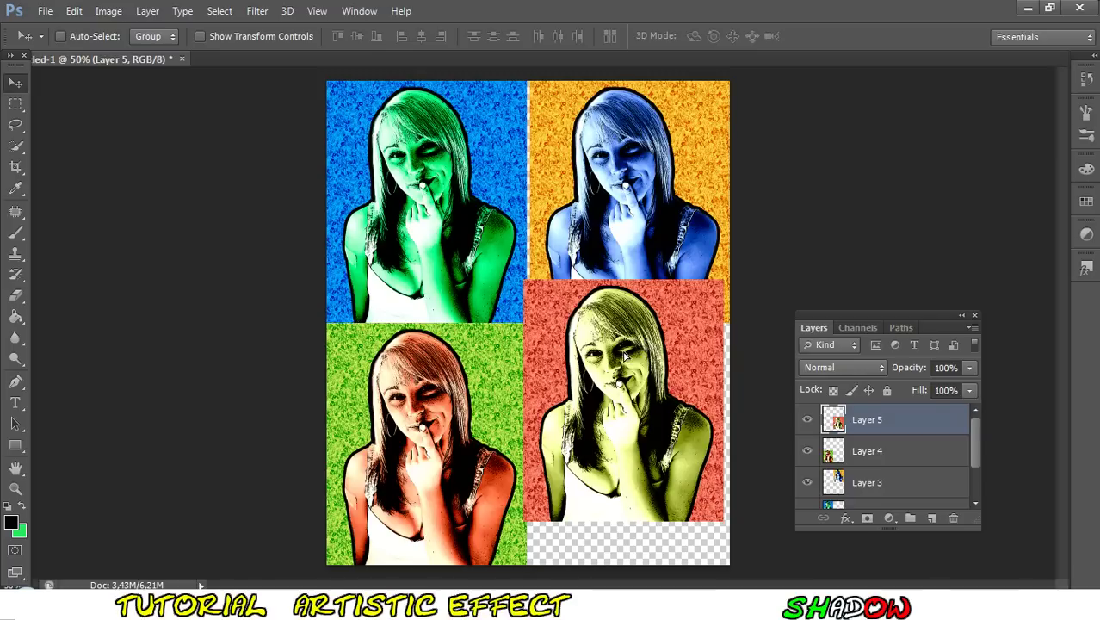
pyautogui.moveTo(626, 354); pyautogui.dragTo(631, 398)
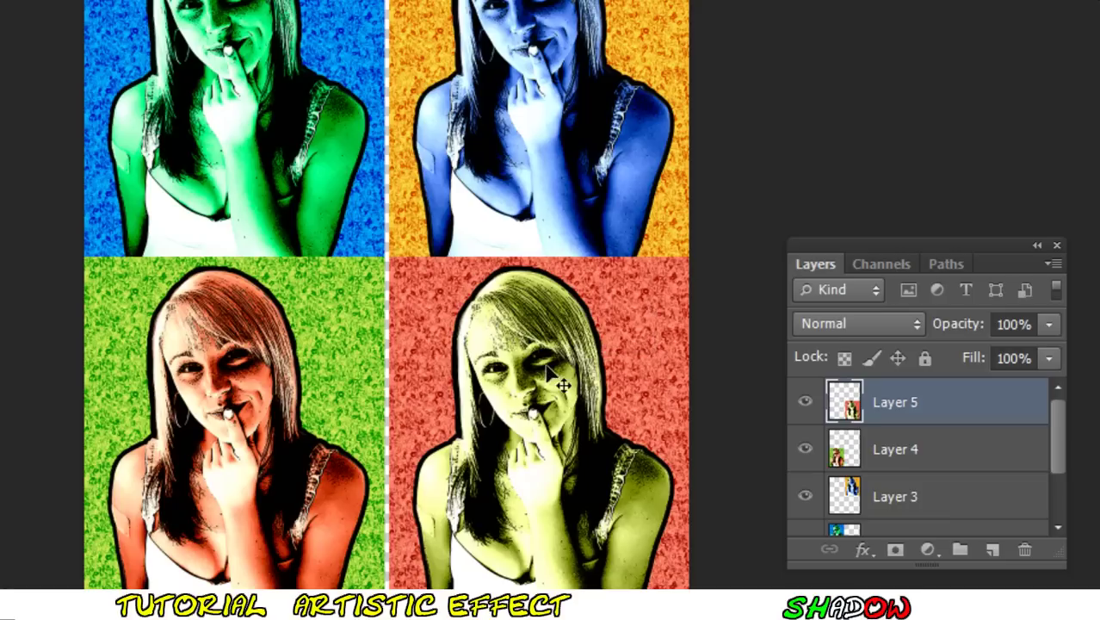
# - Add a black 12 px Stroke positioned Center to Layer 5's layer style
pyautogui.doubleClick(958, 395)
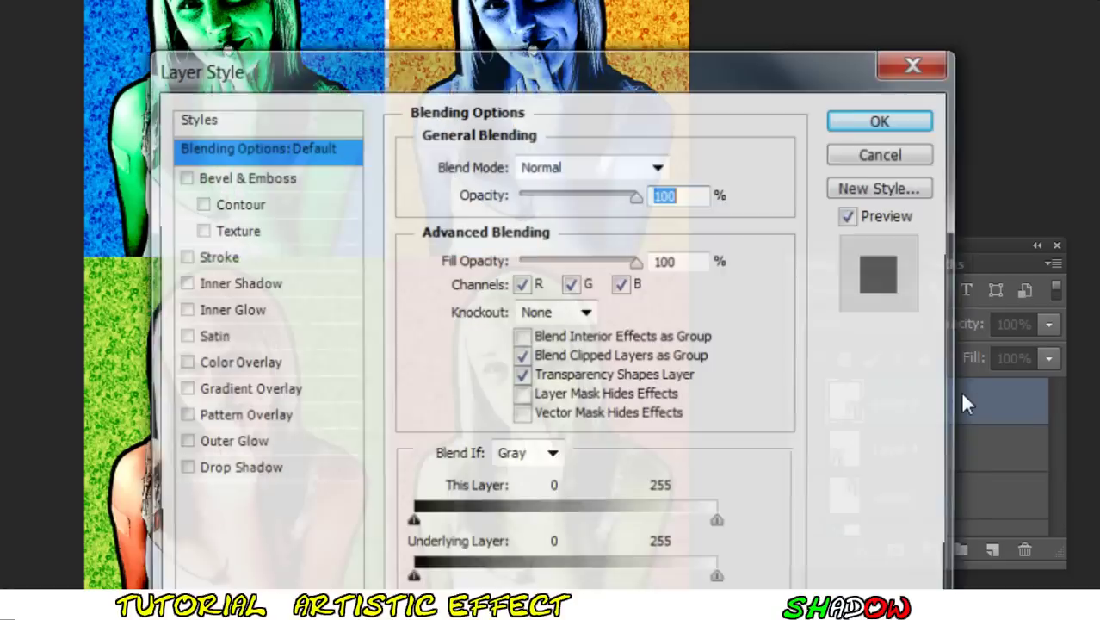
pyautogui.moveTo(330, 63); pyautogui.dragTo(664, 24)
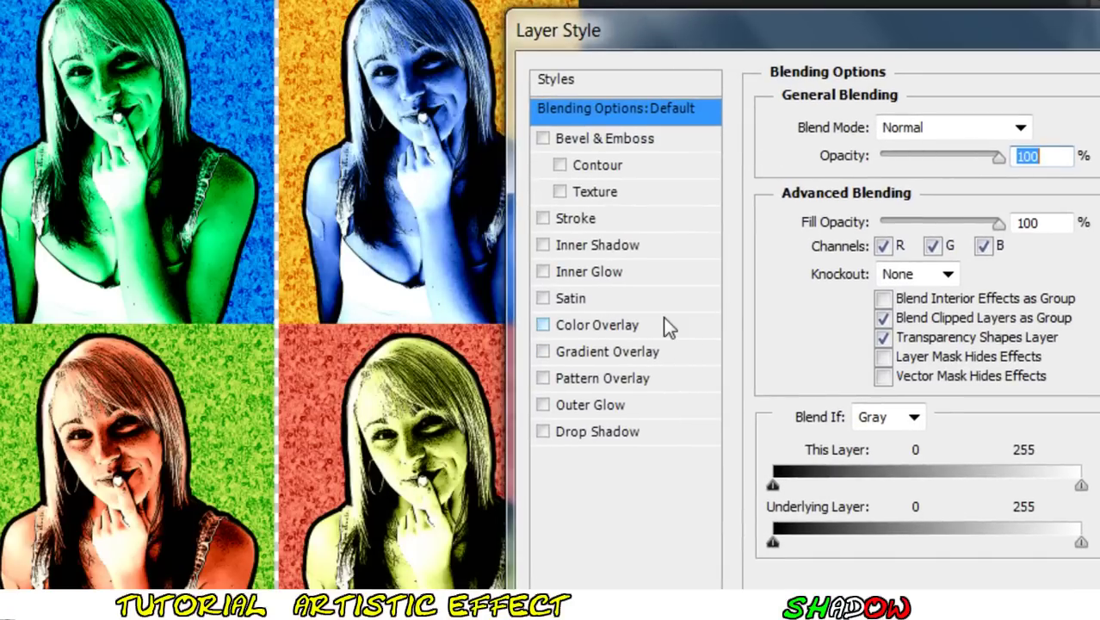
pyautogui.click(543, 218)
pyautogui.click(568, 221)
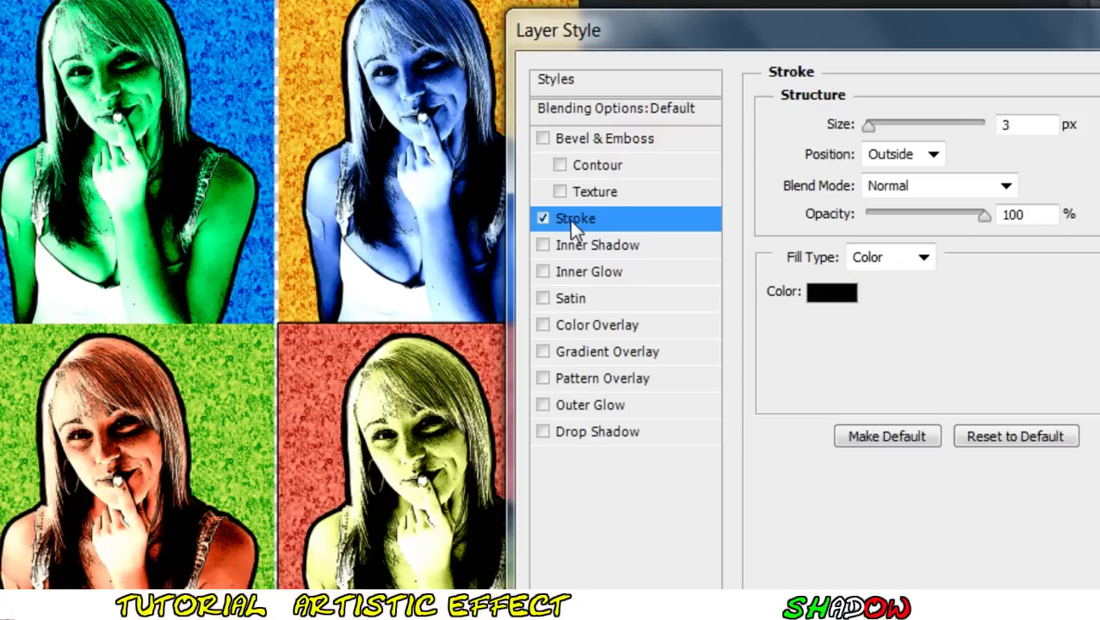
pyautogui.moveTo(869, 127); pyautogui.dragTo(878, 128)
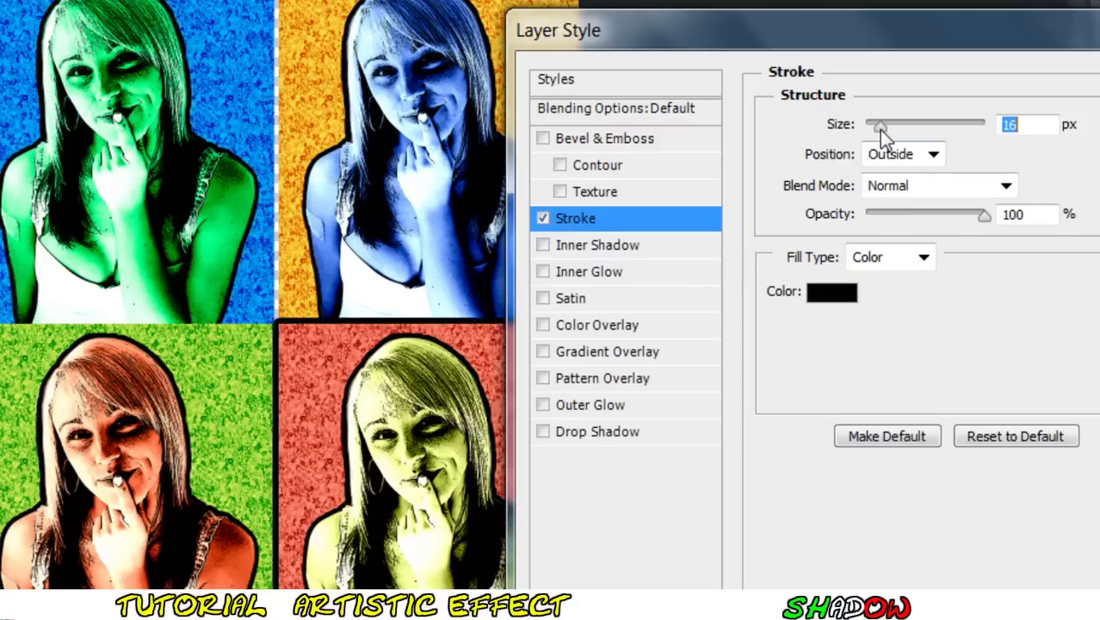
pyautogui.click(888, 155)
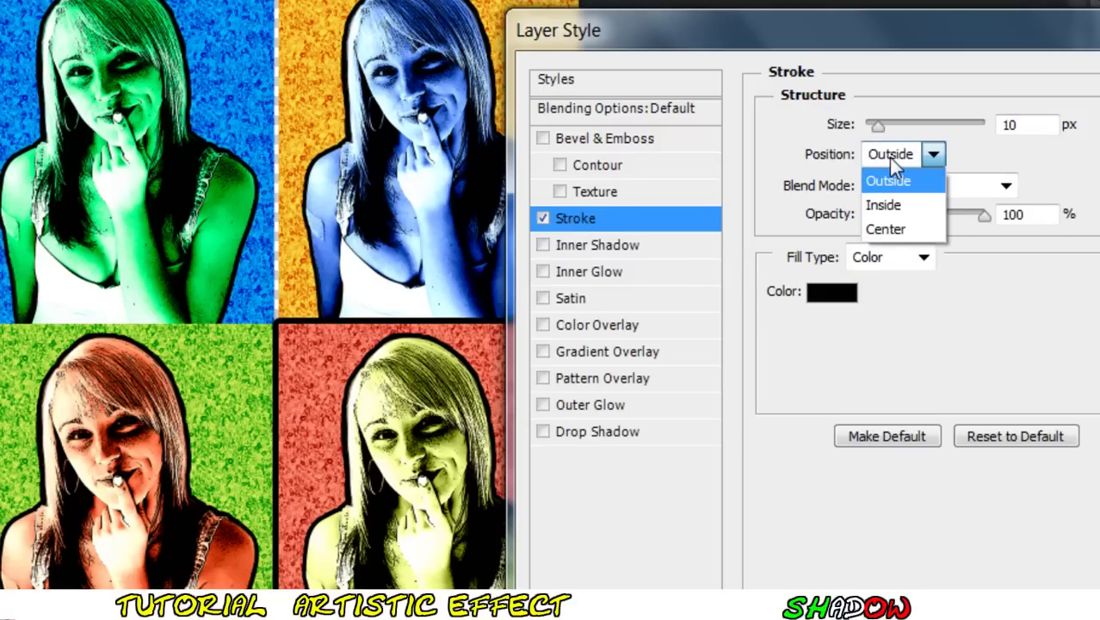
pyautogui.click(886, 228)
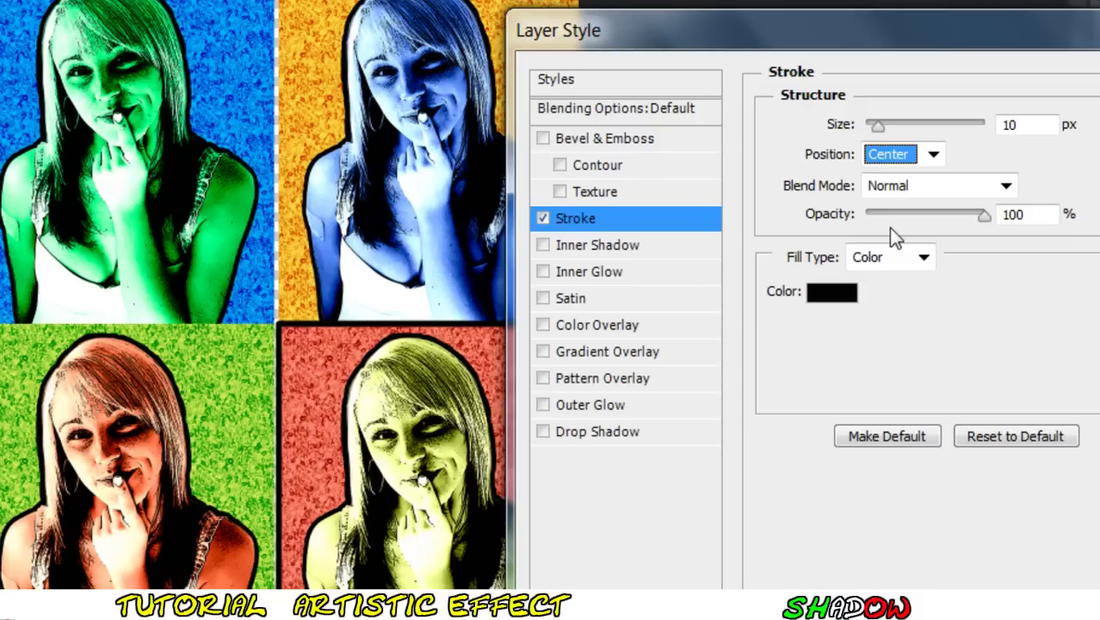
pyautogui.click(1017, 125)
pyautogui.press('Up')
pyautogui.press('Up')
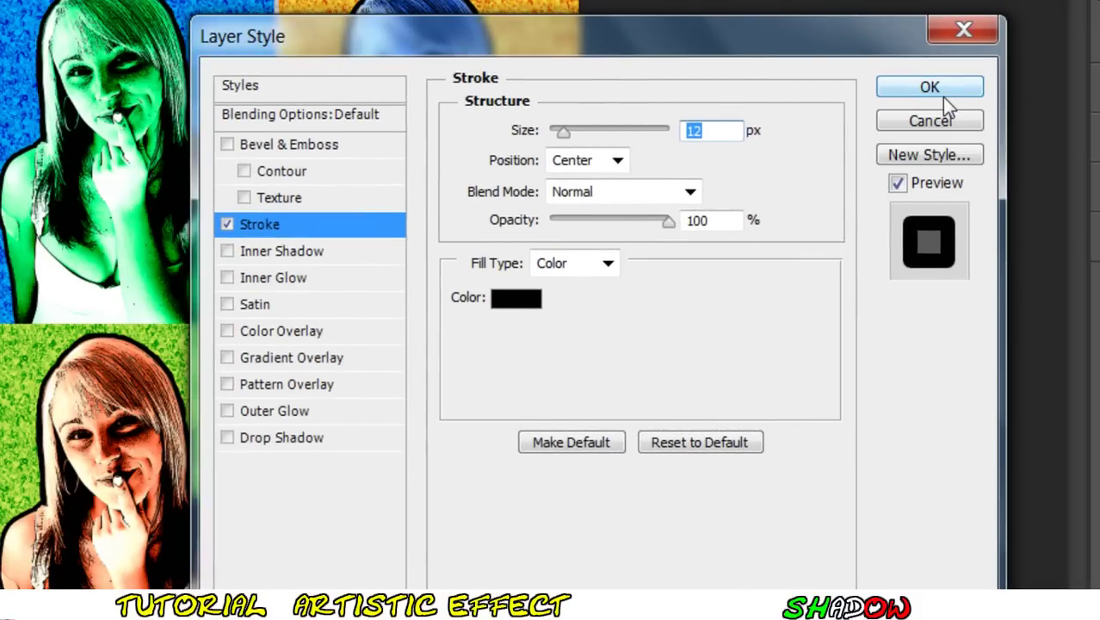
pyautogui.click(941, 96)
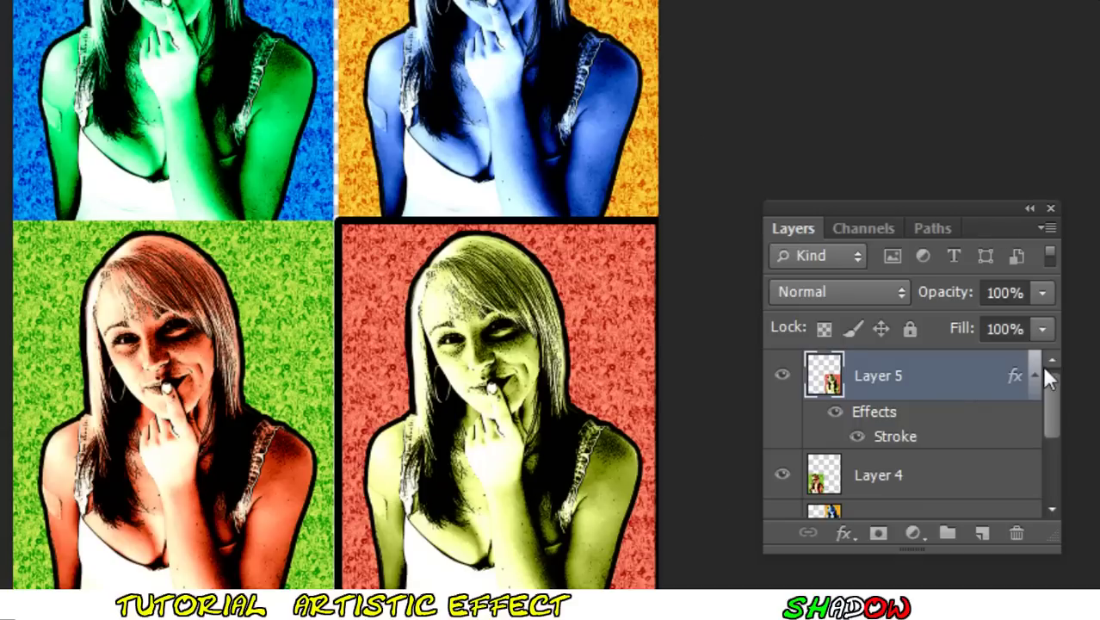
pyautogui.click(1034, 375)
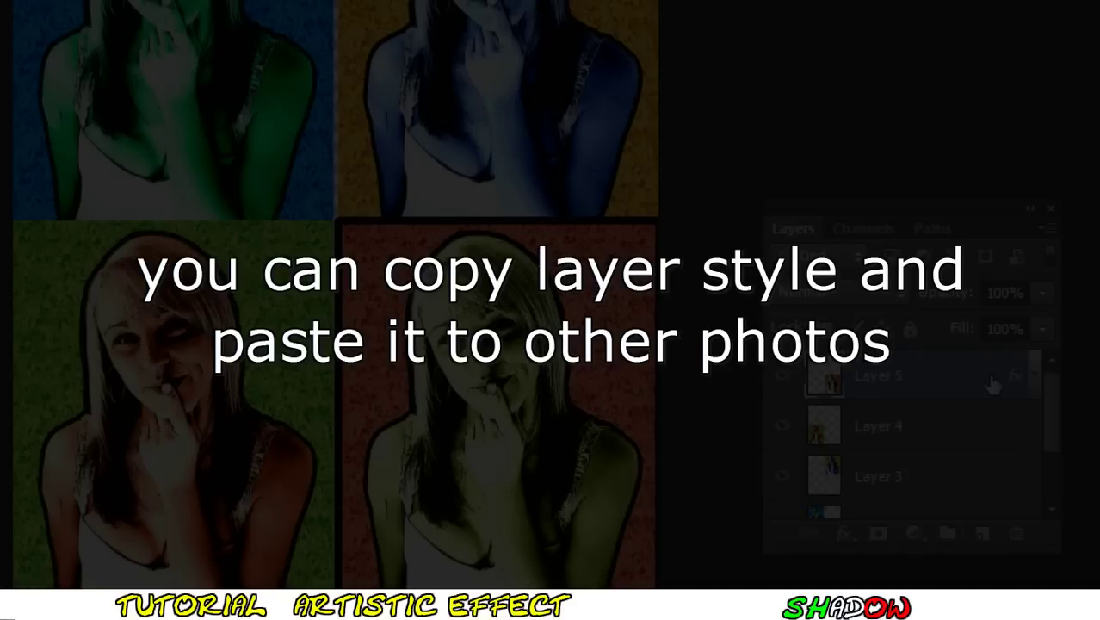
# - Copy Layer 5's stroke style and paste it onto Layers 4 and 3
pyautogui.rightClick(992, 385)
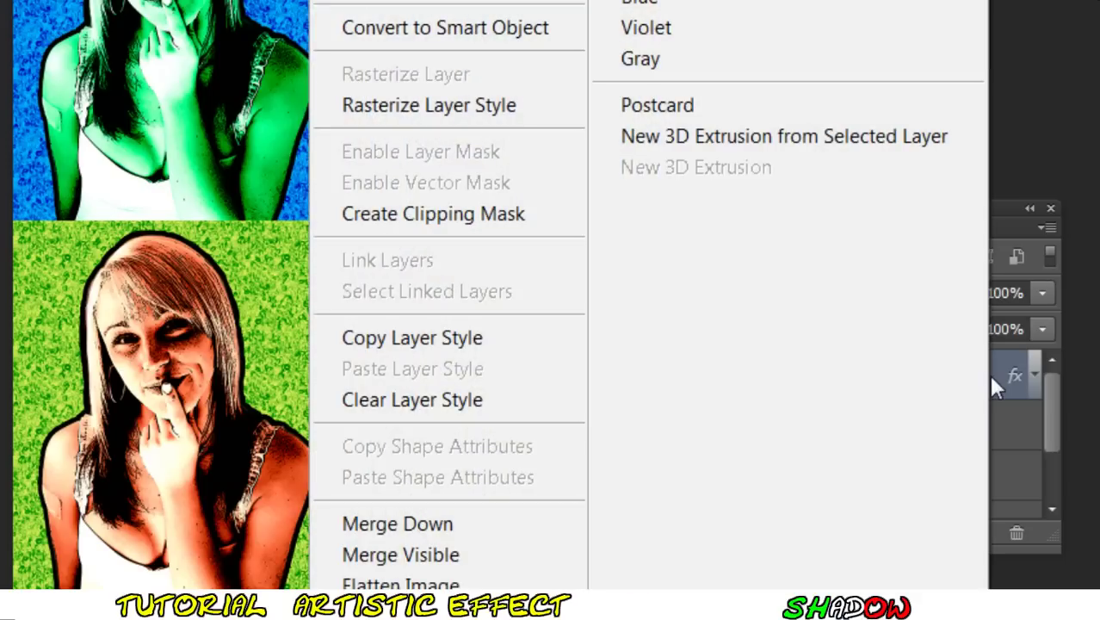
pyautogui.click(479, 340)
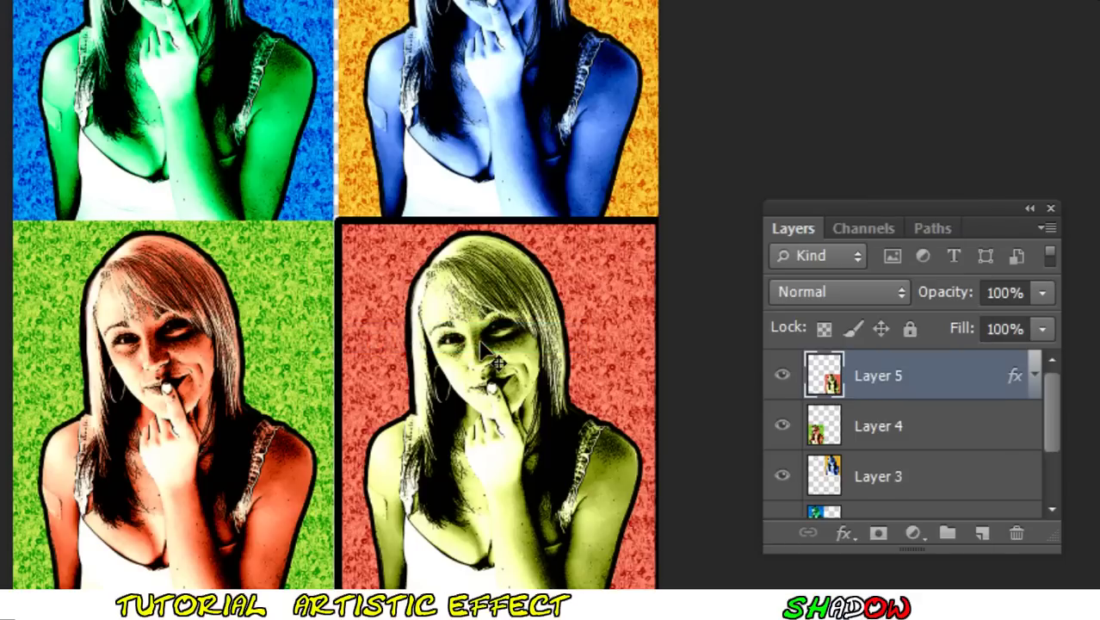
pyautogui.rightClick(940, 435)
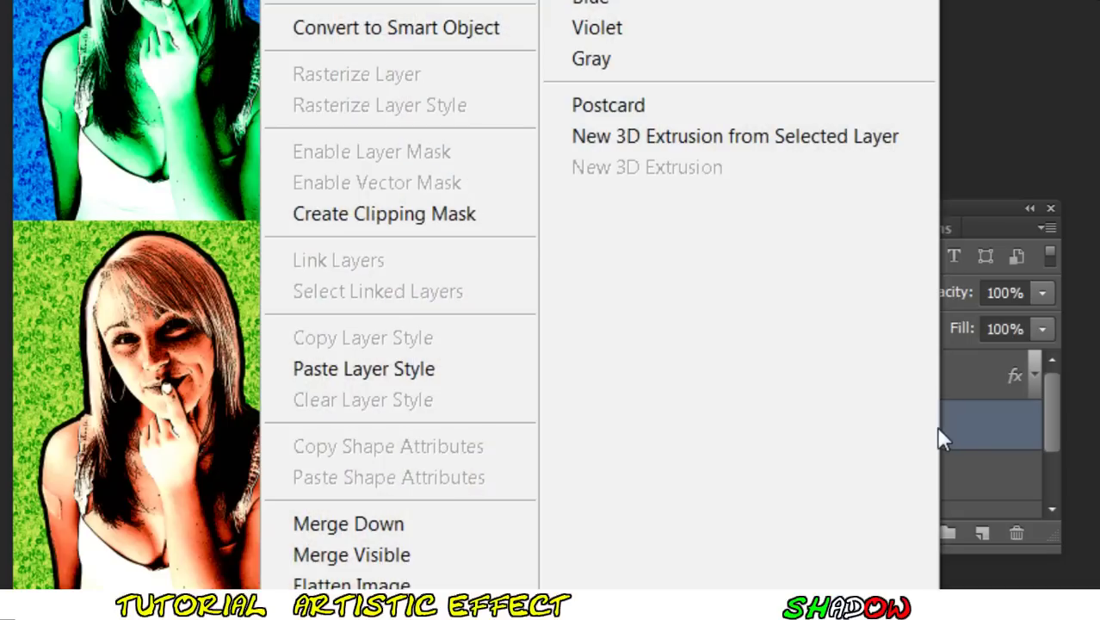
pyautogui.click(461, 369)
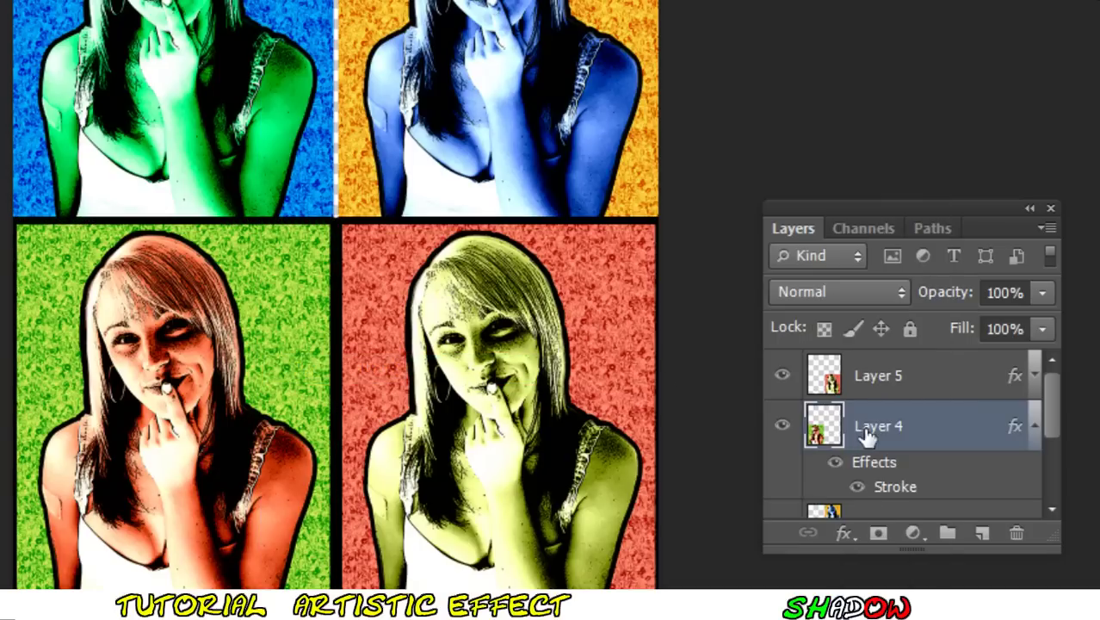
pyautogui.scroll(-1, 947, 448)
pyautogui.rightClick(960, 426)
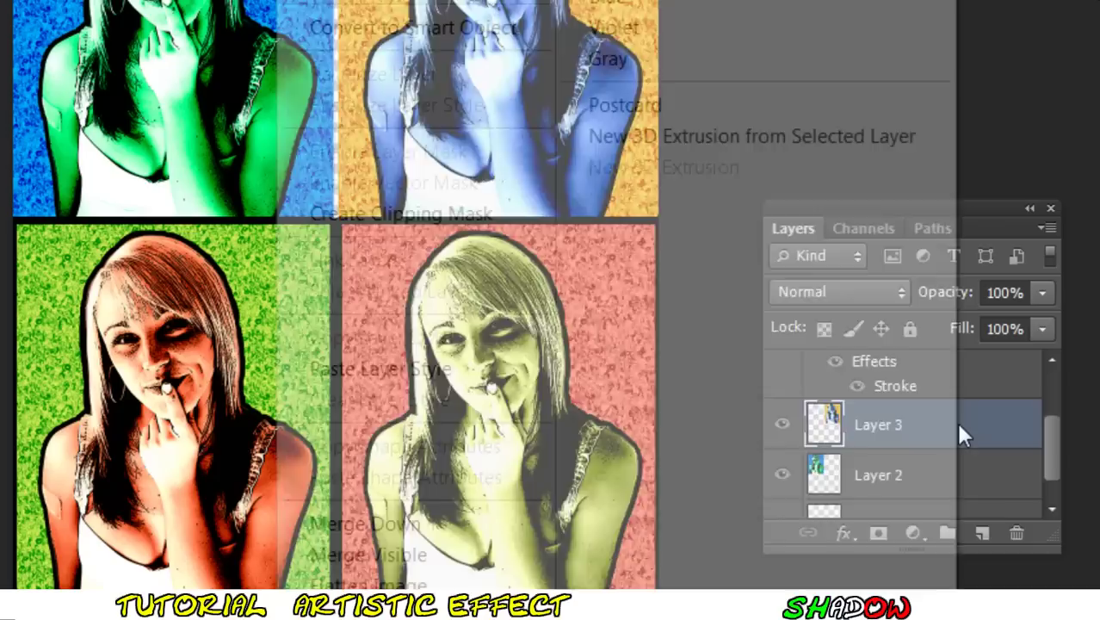
pyautogui.click(422, 375)
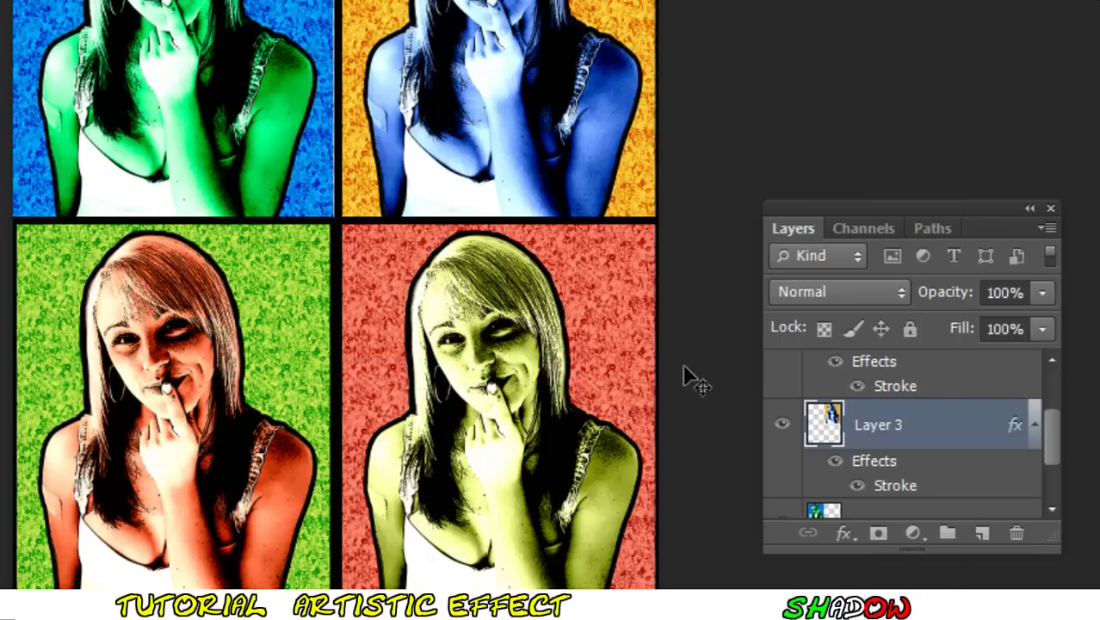
# - Paste the copied stroke style onto Layer 1 and Layer 2
pyautogui.scroll(-1, 896, 430)
pyautogui.scroll(-1, 895, 439)
pyautogui.click(942, 455)
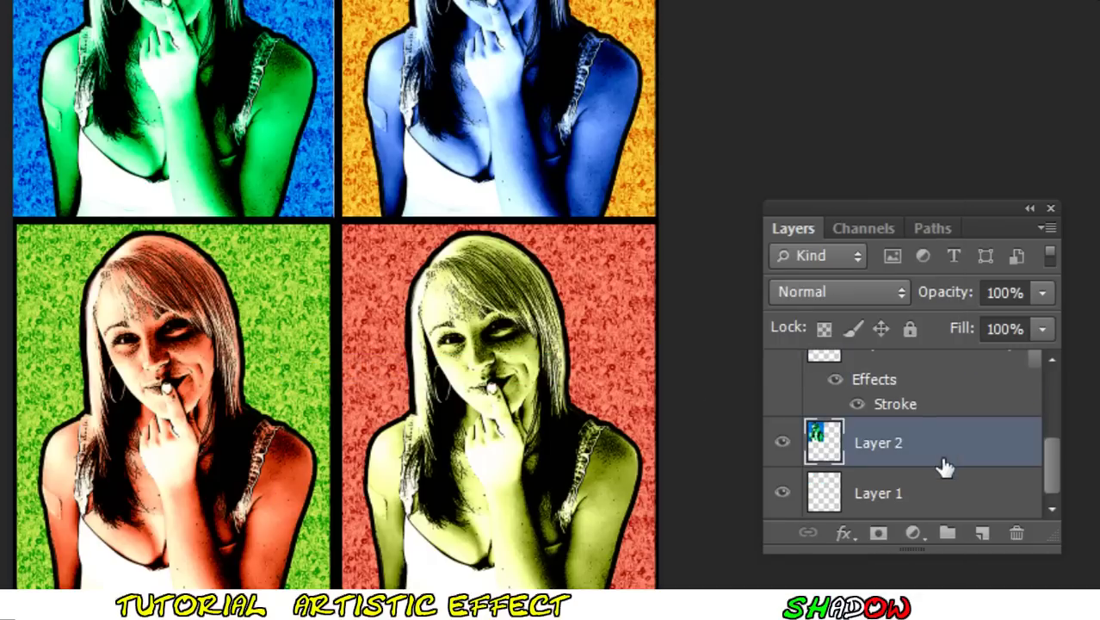
pyautogui.click(941, 490)
pyautogui.rightClick(941, 491)
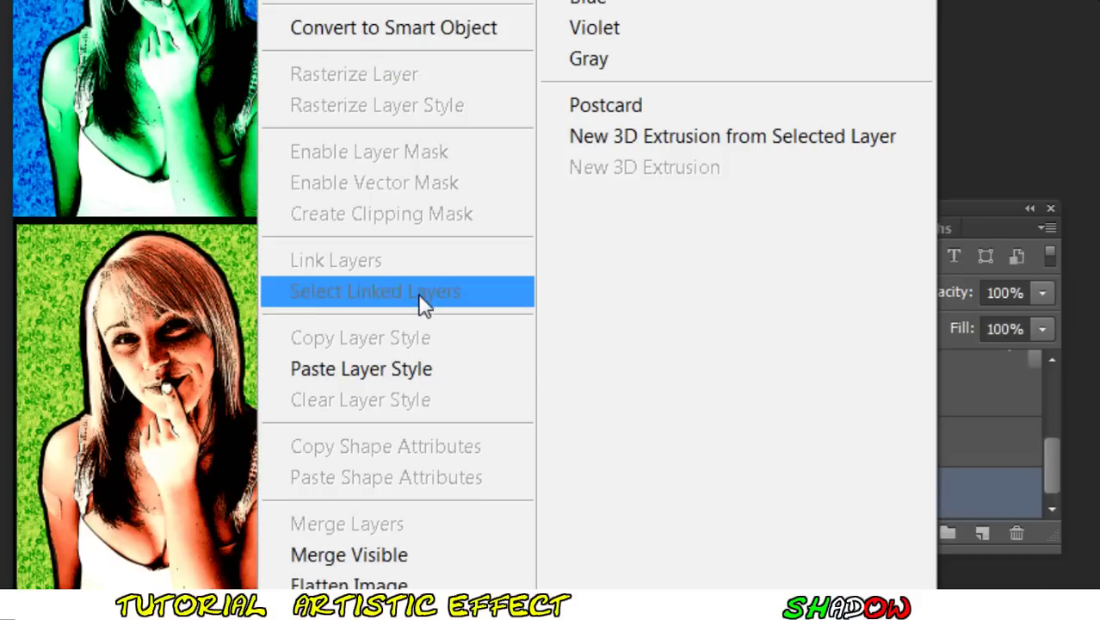
pyautogui.click(414, 363)
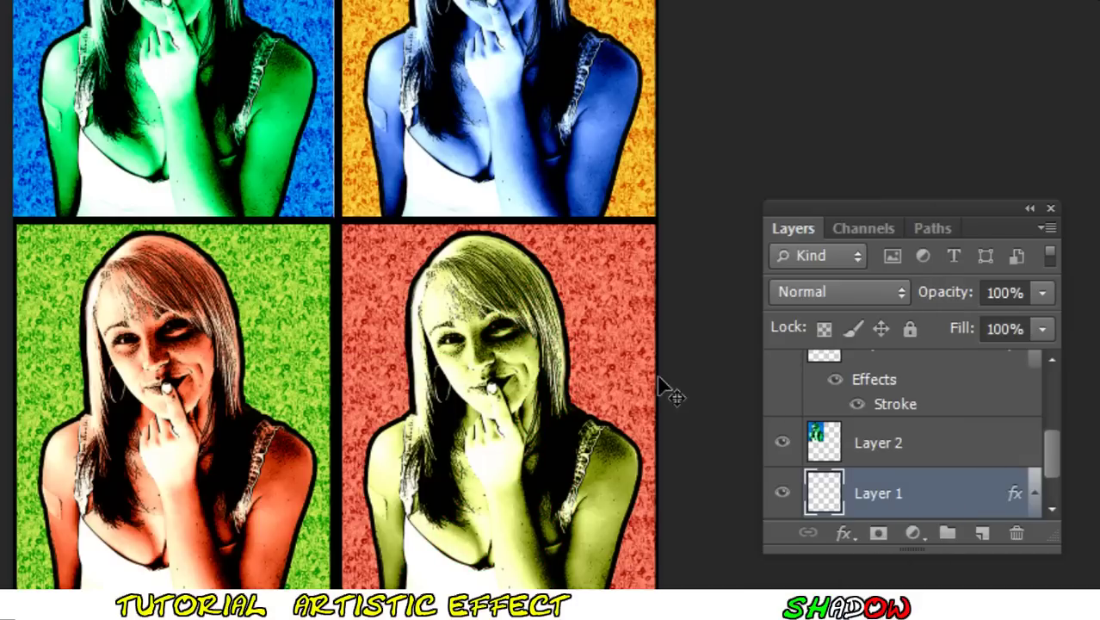
pyautogui.rightClick(966, 454)
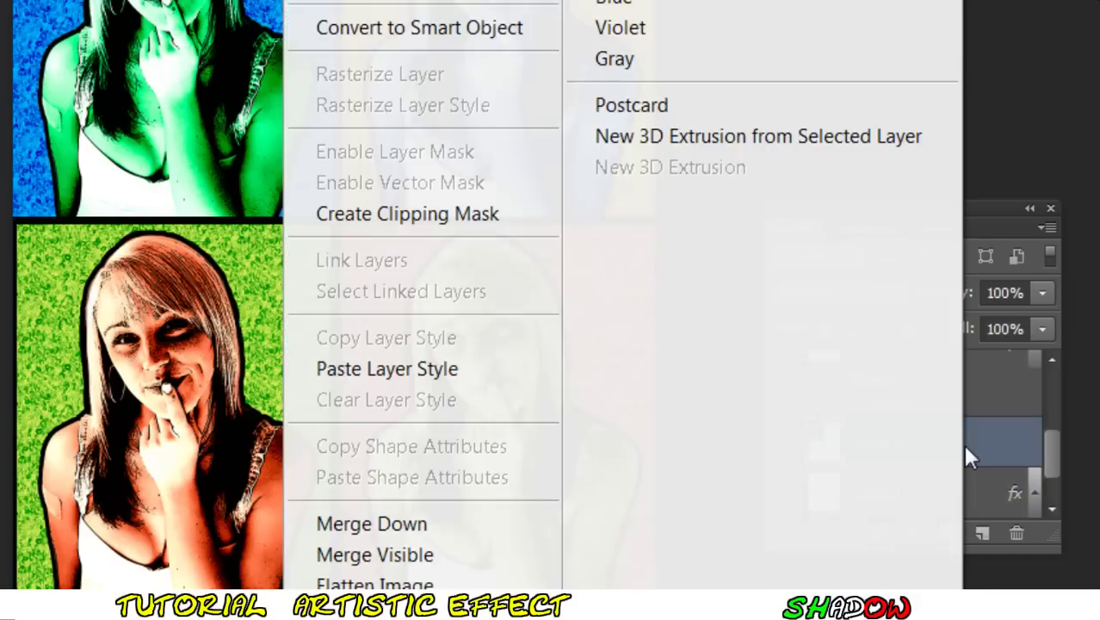
pyautogui.click(472, 370)
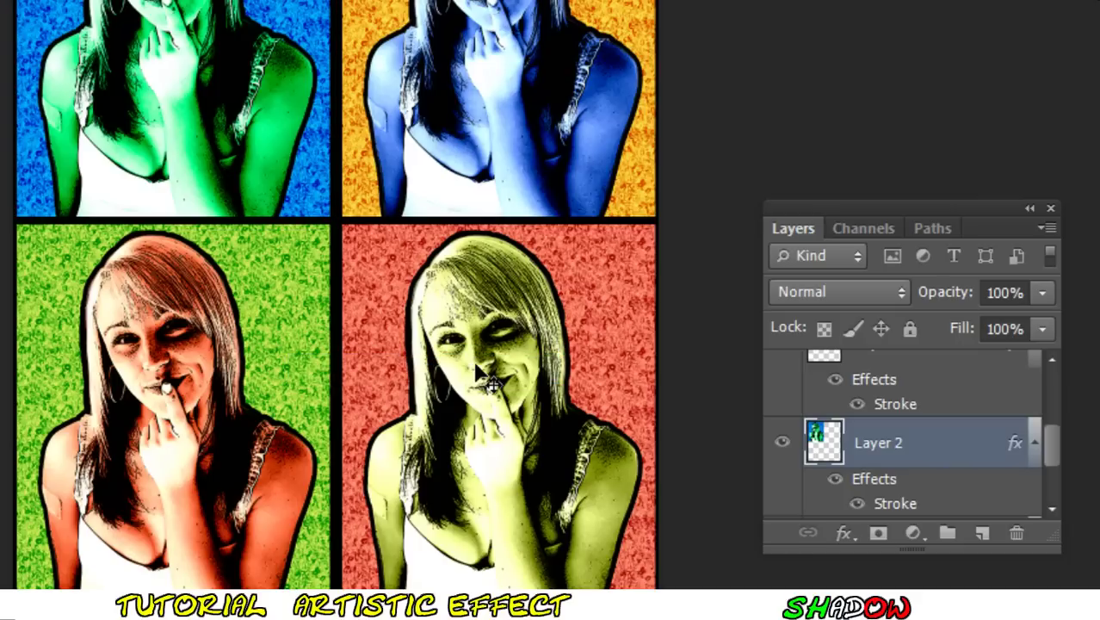